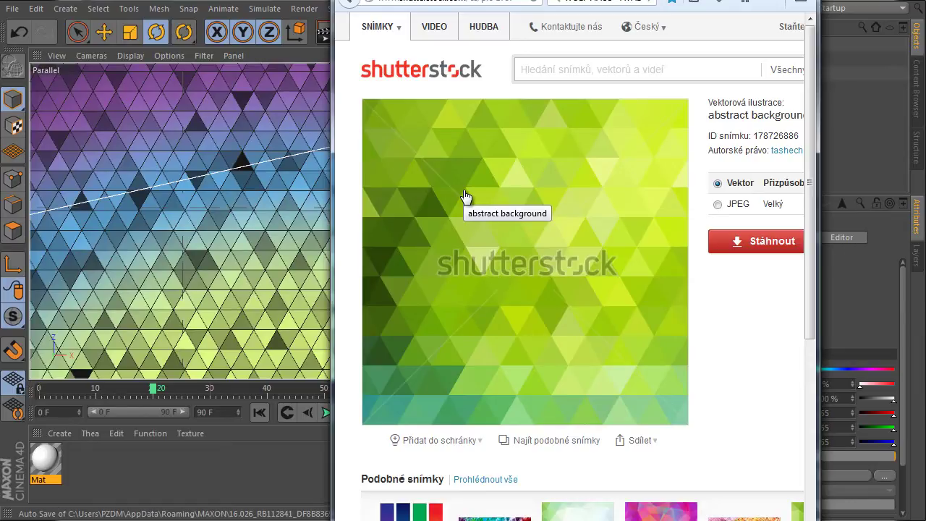
# Hide the reference, play the triangle animation, pause it around frame 80, and render the view.
pyautogui.press('super+Down')
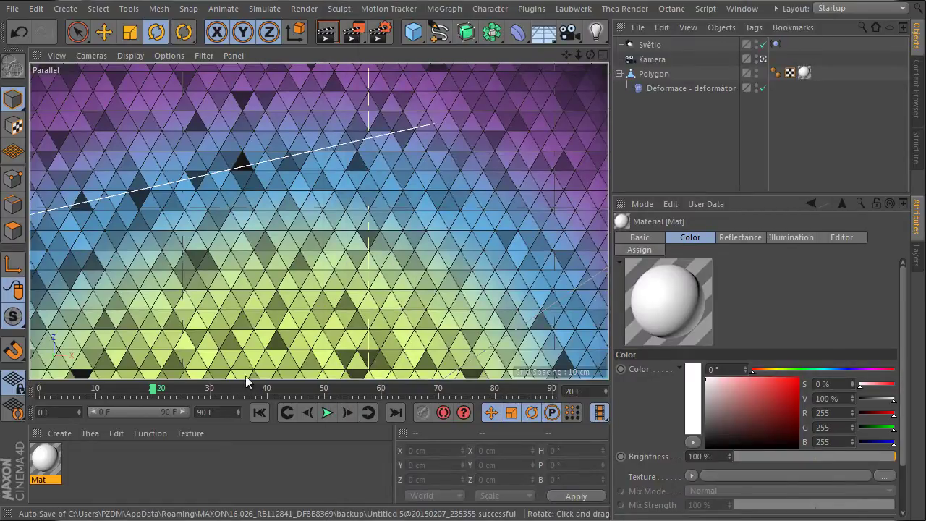
pyautogui.click(327, 412)
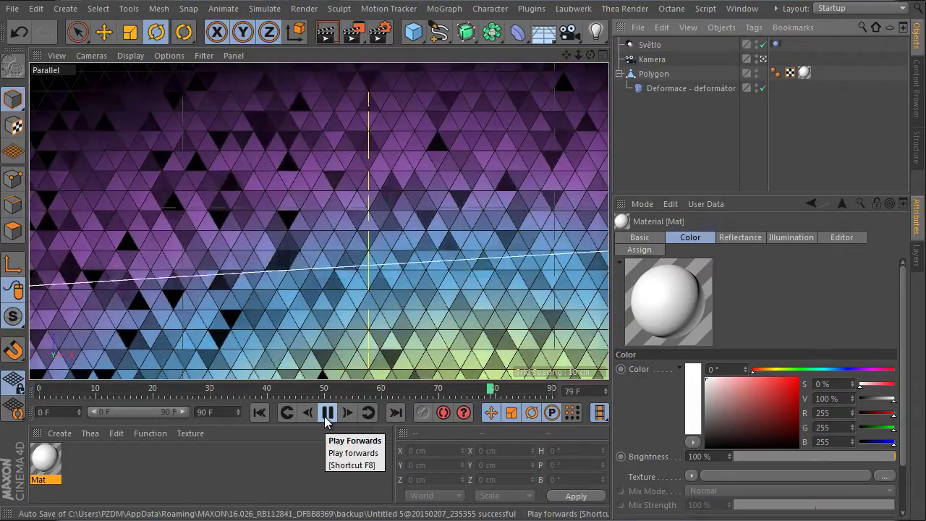
pyautogui.click(326, 415)
pyautogui.click(327, 32)
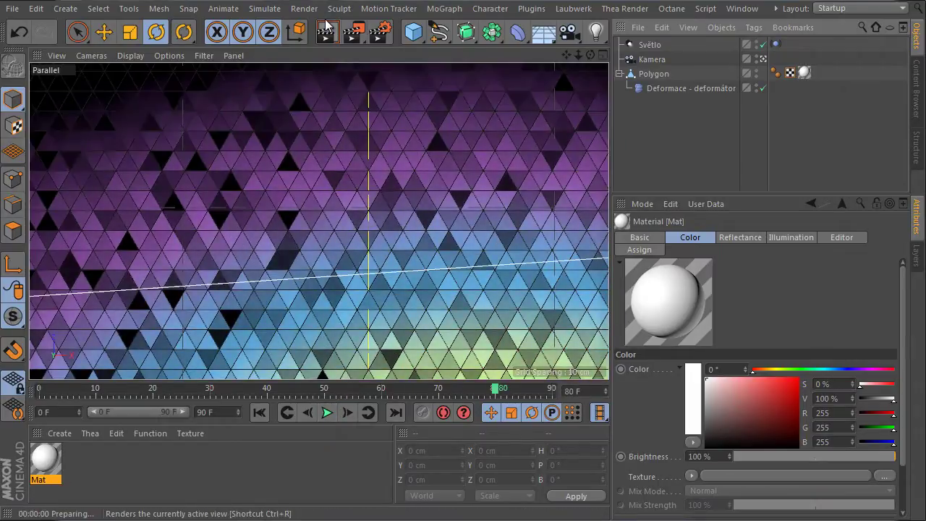
# Start a new empty project and add a Polygon plane primitive.
pyautogui.click(13, 8)
pyautogui.click(29, 22)
pyautogui.moveTo(413, 32); pyautogui.dragTo(612, 88)
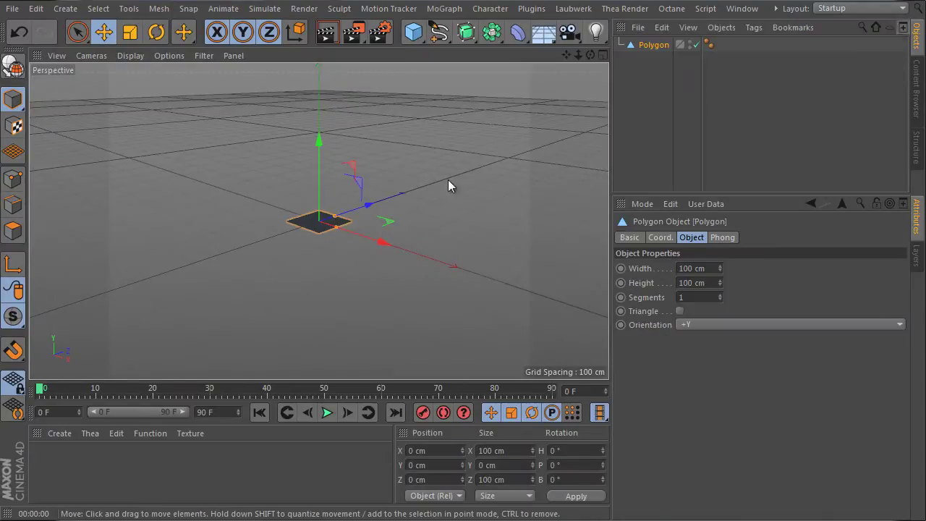
pyautogui.keyDown('alt'); pyautogui.moveTo(449, 186); pyautogui.dragTo(621, 135); pyautogui.keyUp('alt')
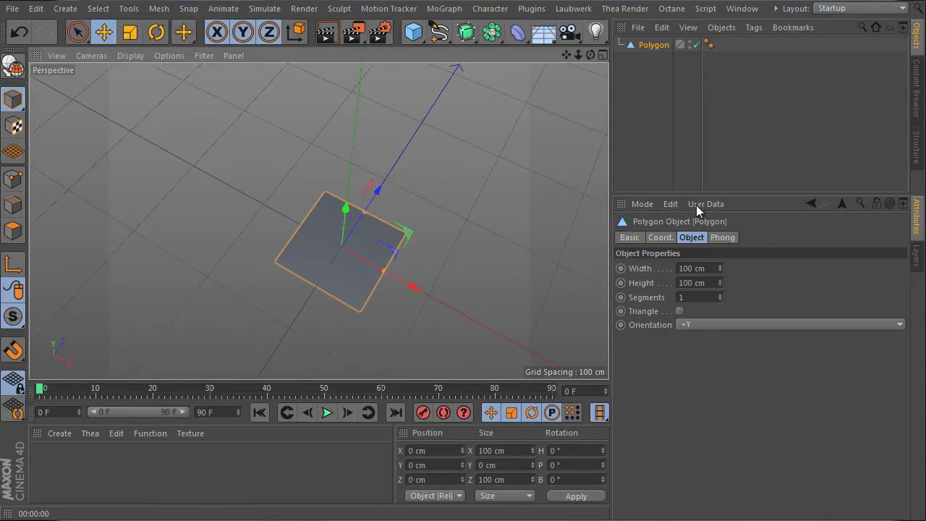
# Make the Polygon a triangle with its Height set to 86.6 cm.
pyautogui.click(679, 311)
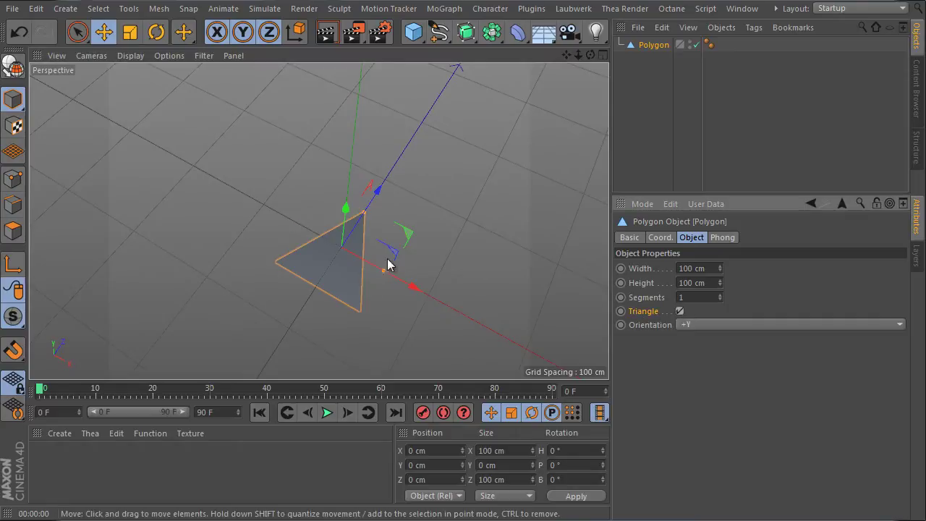
pyautogui.keyDown('alt'); pyautogui.moveTo(396, 302); pyautogui.dragTo(403, 250); pyautogui.keyUp('alt')
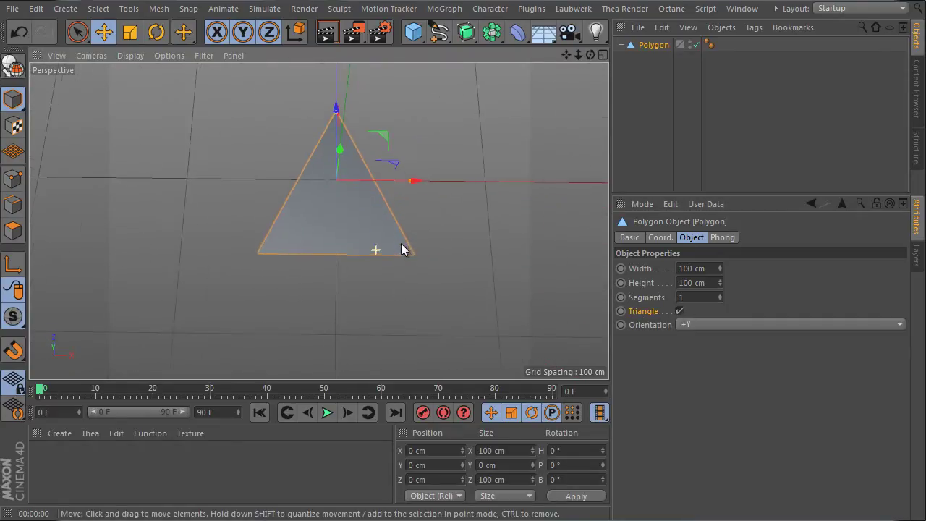
pyautogui.click(694, 282)
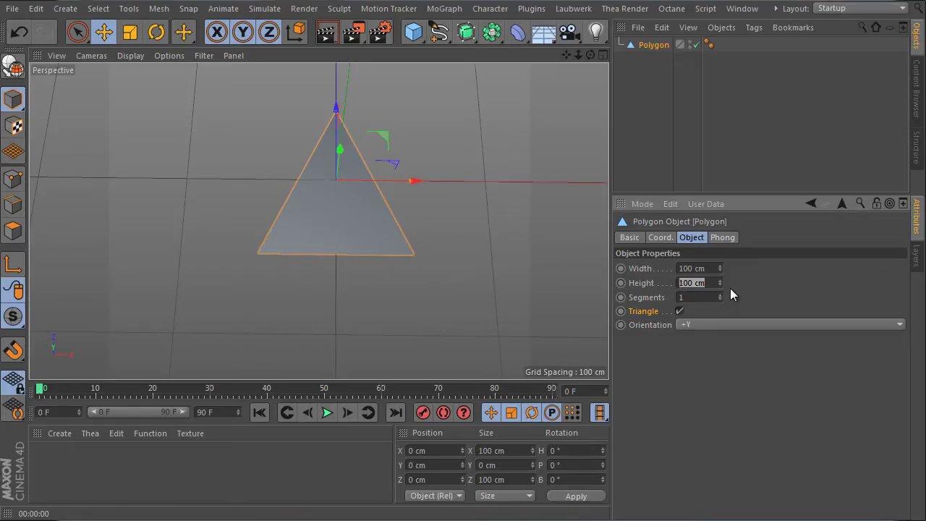
pyautogui.write('86.6')
pyautogui.press('Return')
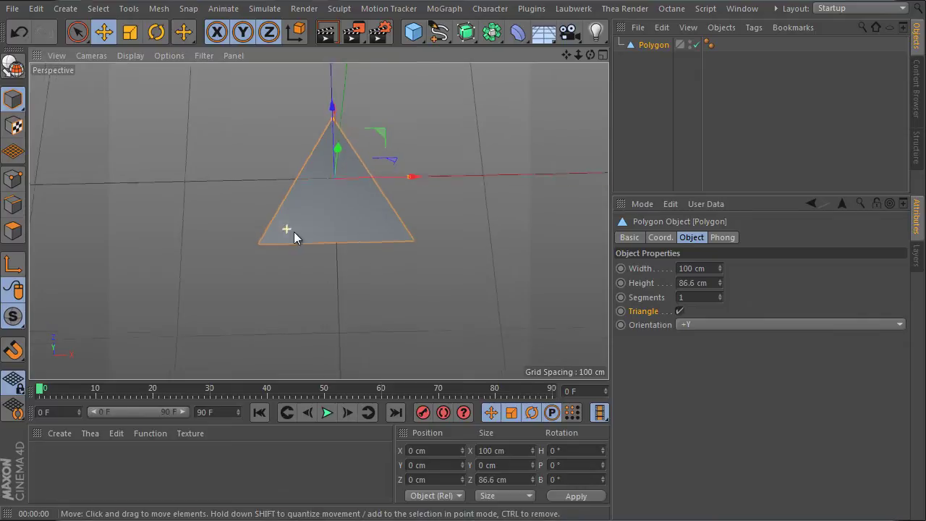
pyautogui.keyDown('alt'); pyautogui.moveTo(293, 232); pyautogui.dragTo(329, 198); pyautogui.keyUp('alt')
# Switch the viewport display to Gouraud Shading.
pyautogui.click(138, 56)
pyautogui.click(136, 78)
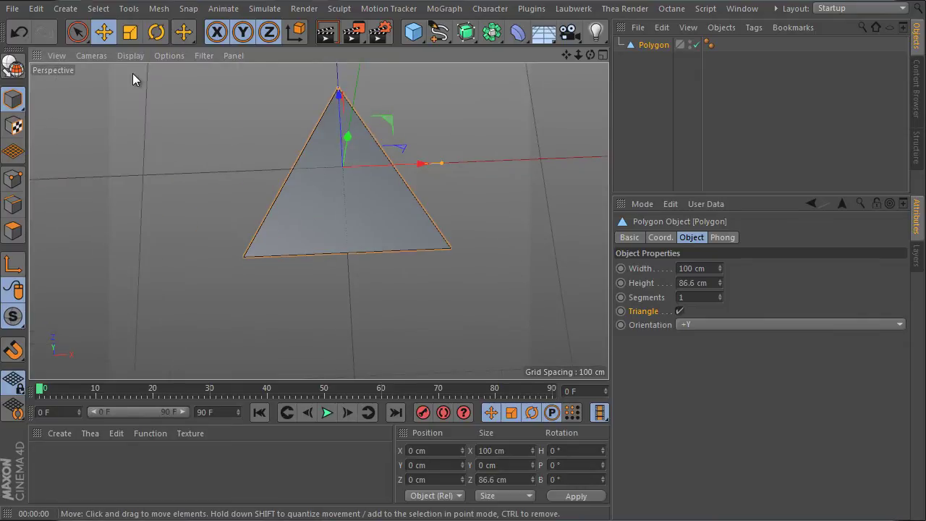
pyautogui.keyDown('alt'); pyautogui.moveTo(399, 106); pyautogui.dragTo(384, 149); pyautogui.keyUp('alt')
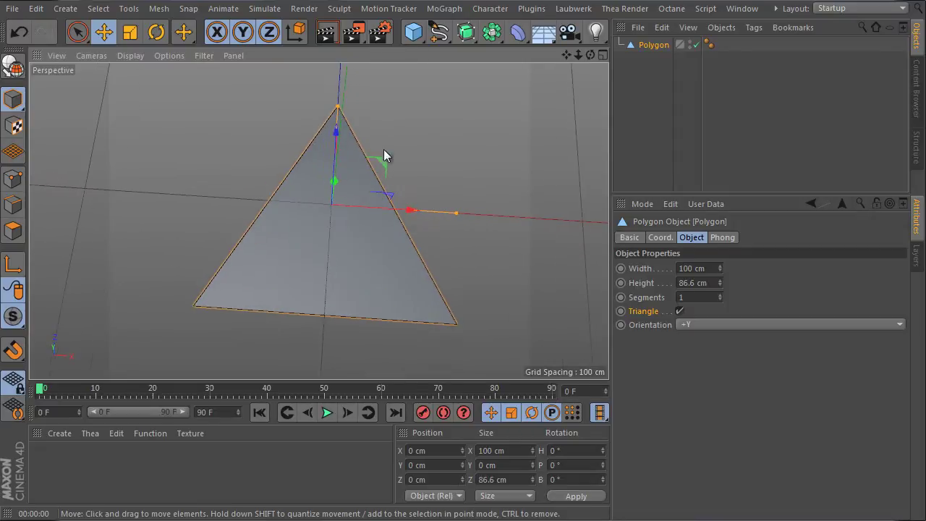
# Raise the triangle's Segments to 53 and make it an editable polygon object with C.
pyautogui.click(646, 298)
pyautogui.moveTo(721, 298); pyautogui.dragTo(720, 264)
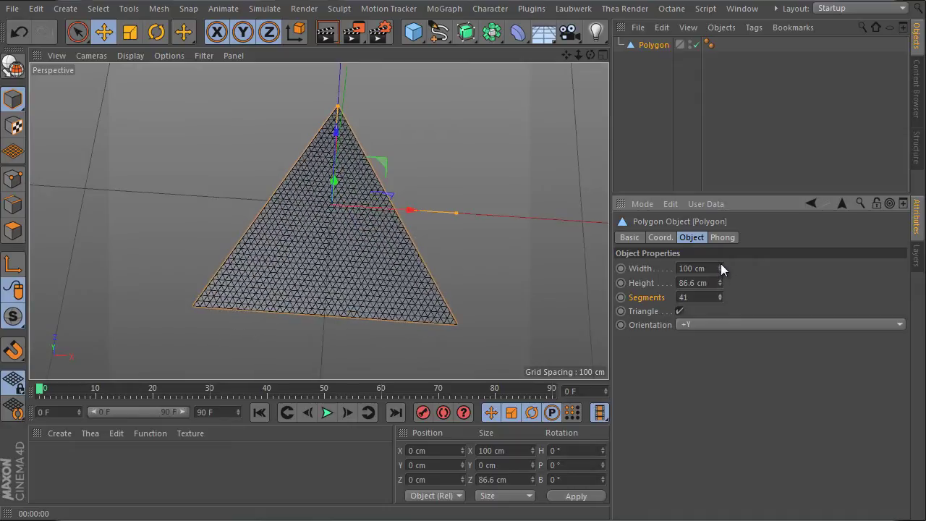
pyautogui.scroll(4, 401, 239)
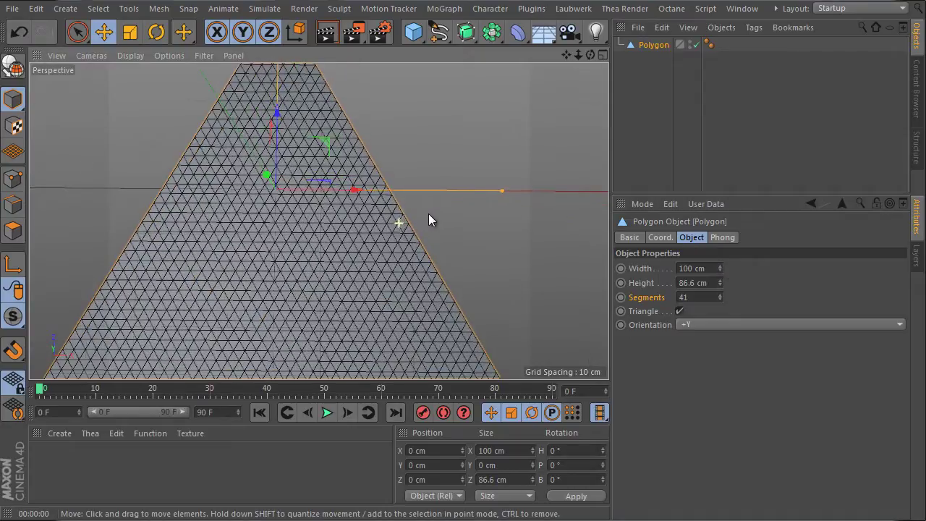
pyautogui.click(720, 295)
pyautogui.moveTo(720, 289); pyautogui.dragTo(719, 285)
pyautogui.keyDown('alt'); pyautogui.moveTo(473, 247); pyautogui.dragTo(443, 257); pyautogui.keyUp('alt')
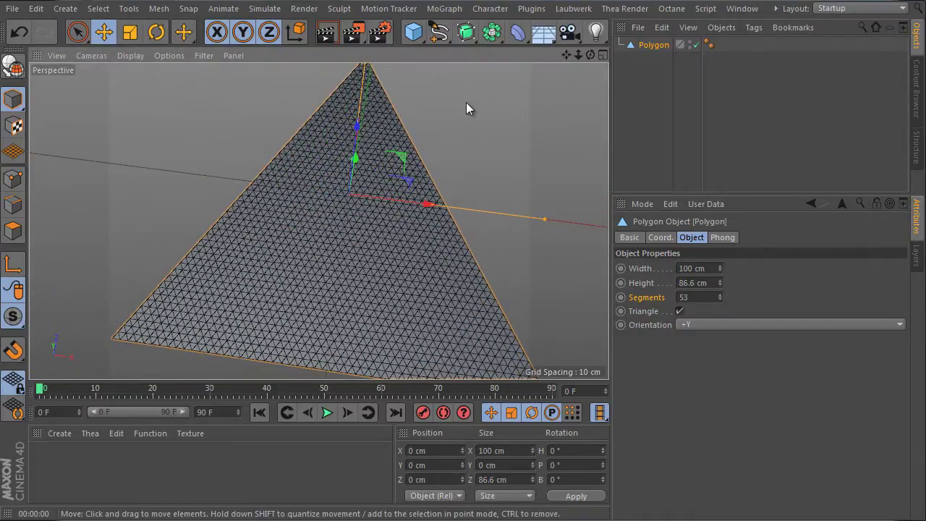
pyautogui.press('c')
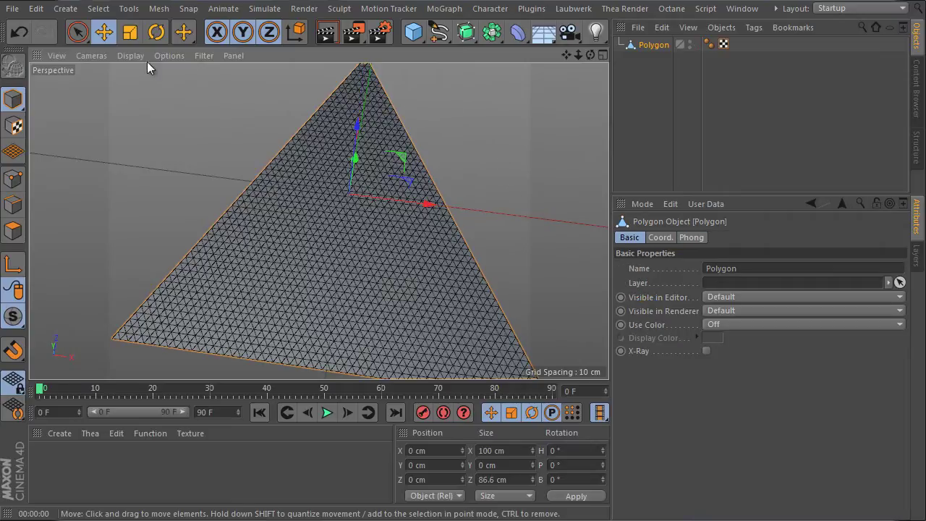
# In Polygon mode, select one triangle with Live Selection and Disconnect it from the mesh.
pyautogui.click(78, 32)
pyautogui.click(13, 230)
pyautogui.scroll(3, 374, 190)
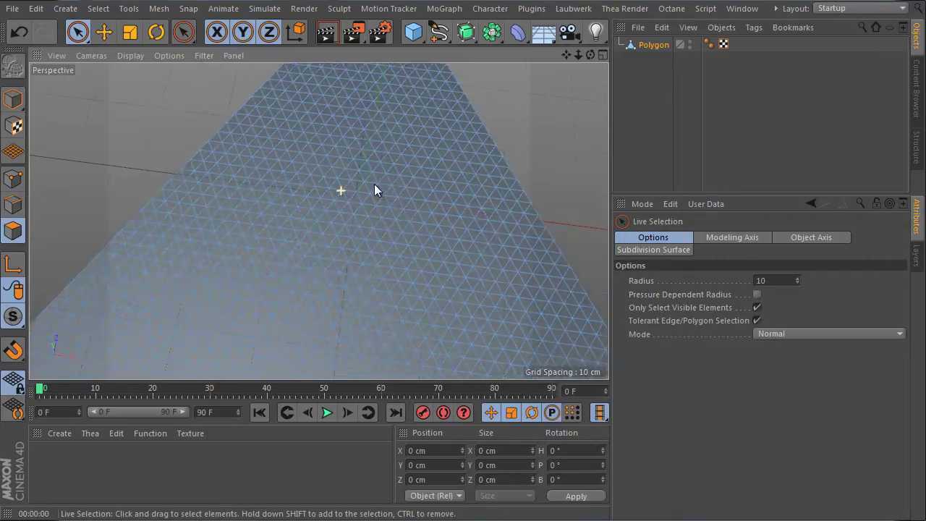
pyautogui.scroll(4, 389, 178)
pyautogui.click(344, 238)
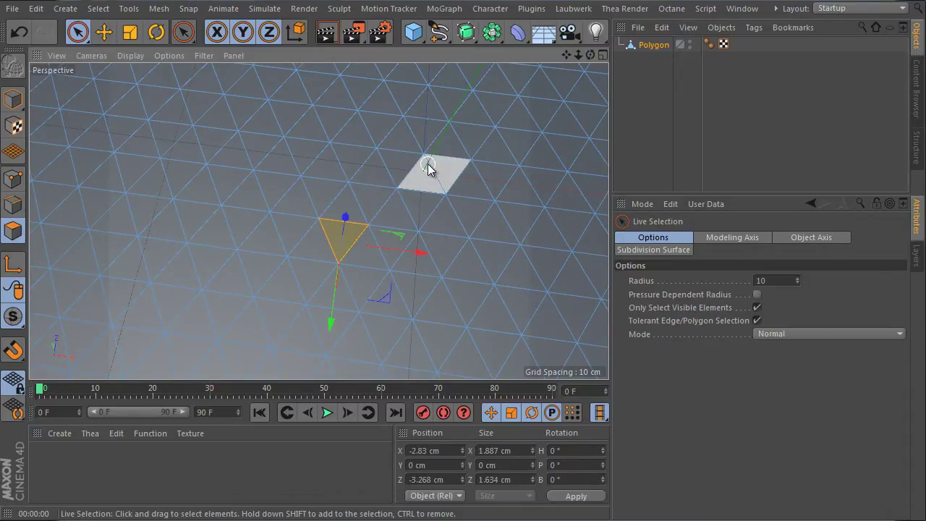
pyautogui.rightClick(383, 73)
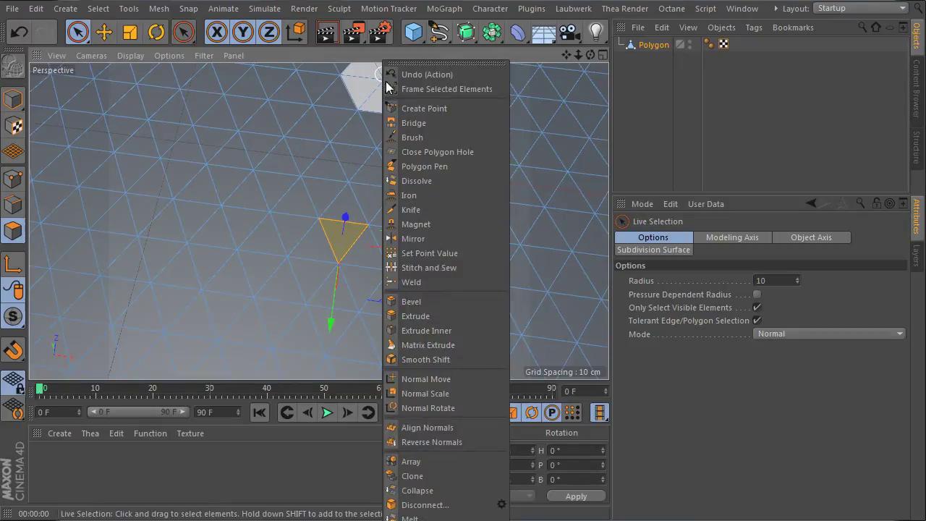
pyautogui.click(461, 506)
# Select all connected polygons and open the Disconnect options dialog to untick Preserve Groups.
pyautogui.press('v')
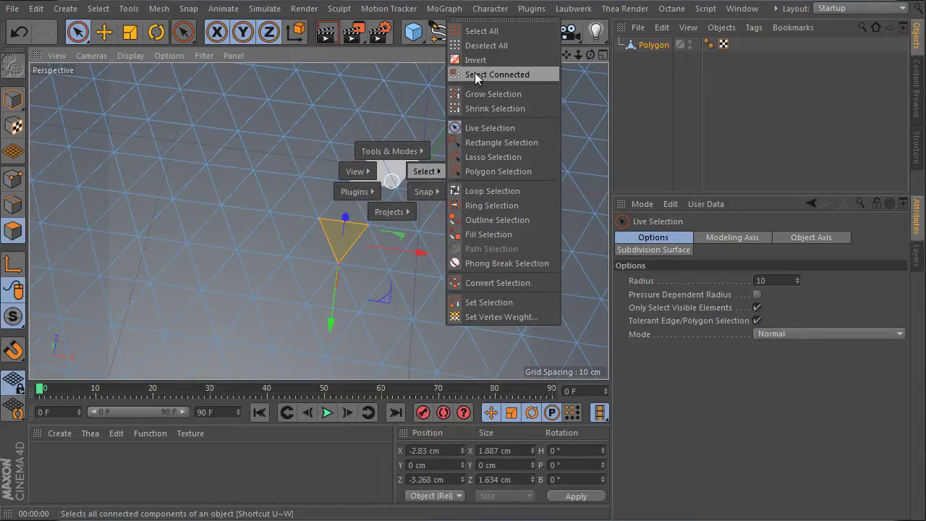
pyautogui.click(469, 73)
pyautogui.rightClick(391, 65)
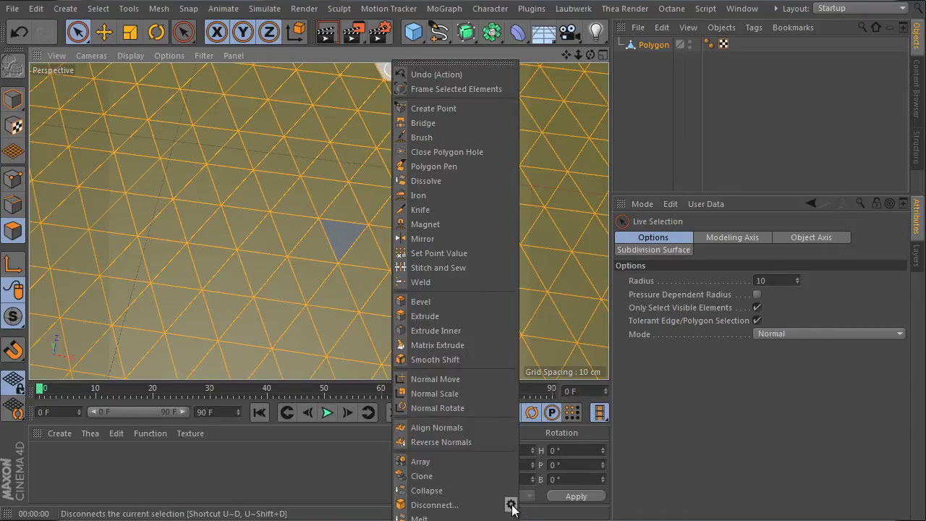
pyautogui.click(512, 507)
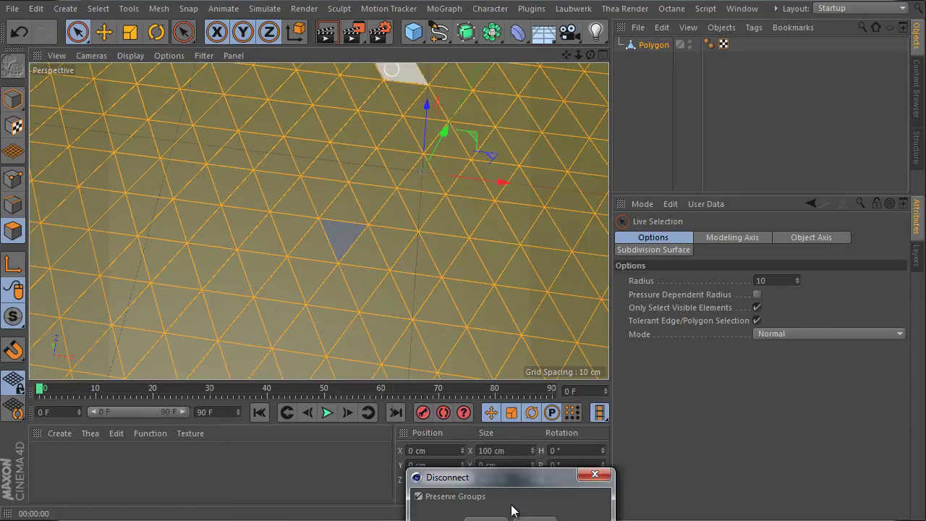
pyautogui.moveTo(517, 478); pyautogui.dragTo(484, 231)
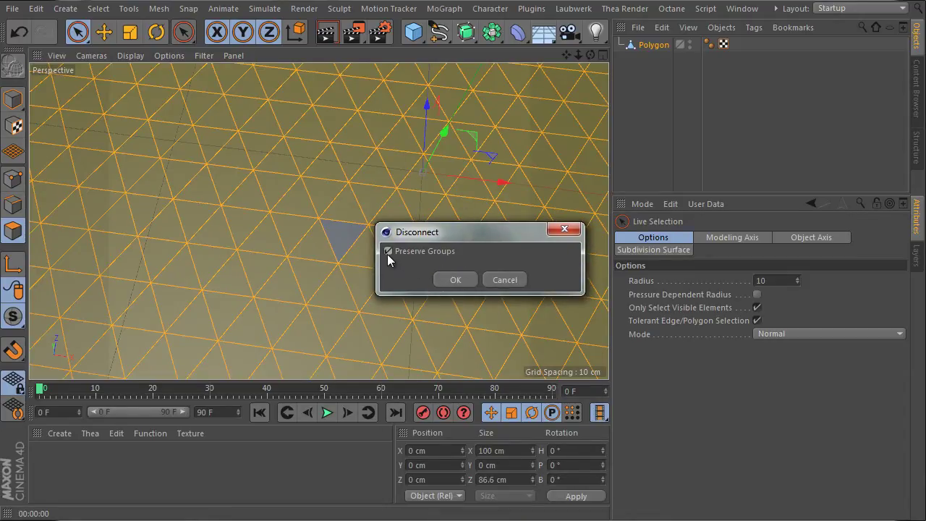
# Disconnect all selected polygons into individual triangles.
pyautogui.click(455, 279)
pyautogui.scroll(-5, 435, 258)
pyautogui.scroll(3, 449, 234)
pyautogui.scroll(1, 448, 239)
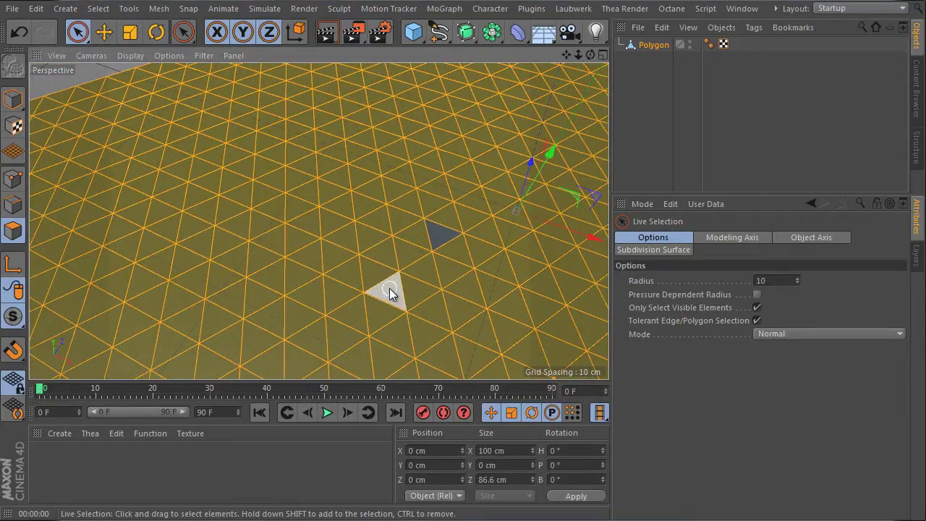
# Nudge a single triangle upward, undo the move, and inspect the mesh.
pyautogui.click(385, 290)
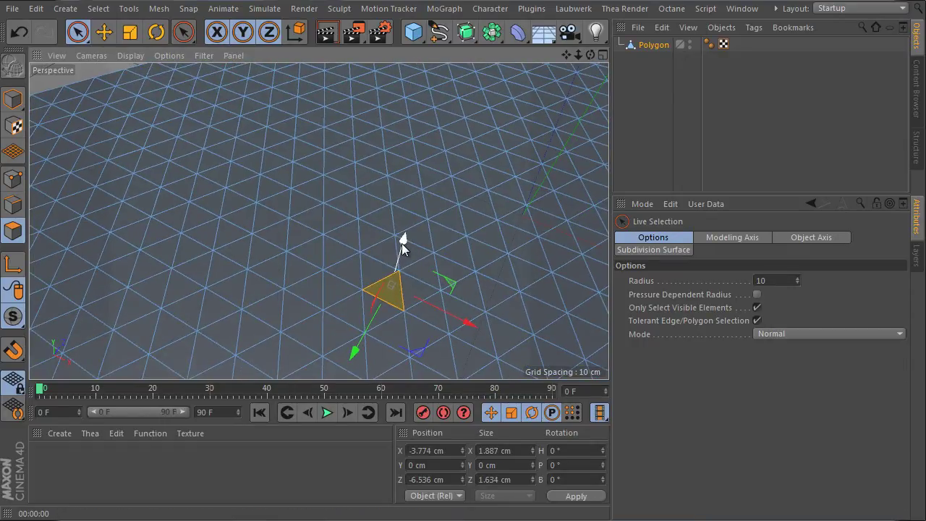
pyautogui.moveTo(403, 241)
pyautogui.mouseDown()
pyautogui.moveTo(407, 176)
pyautogui.moveTo(398, 189)
pyautogui.moveTo(407, 243)
pyautogui.mouseUp()
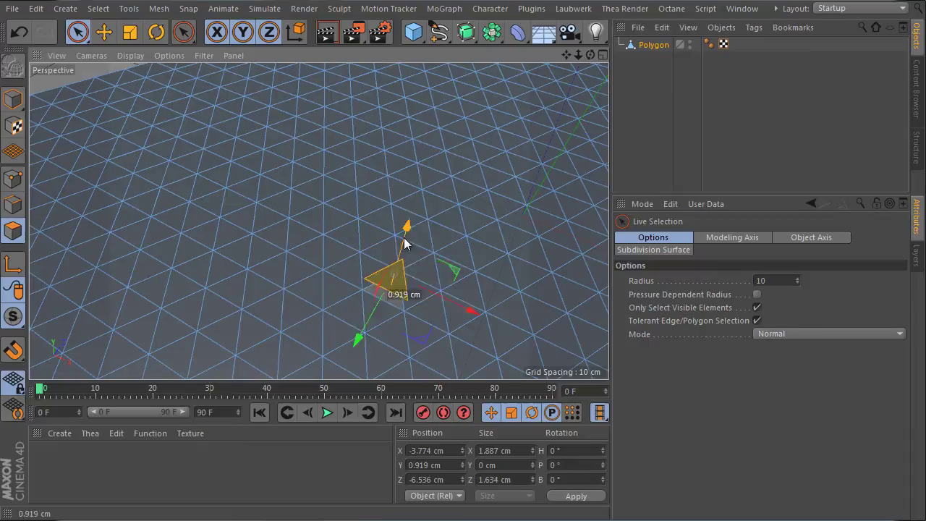
pyautogui.click(34, 31)
pyautogui.scroll(-5, 469, 246)
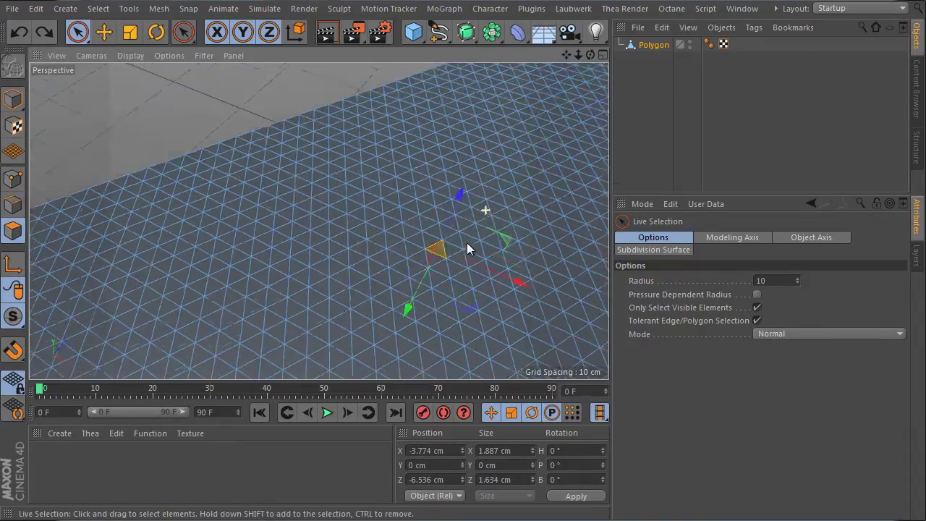
pyautogui.keyDown('alt'); pyautogui.moveTo(469, 246); pyautogui.dragTo(474, 207); pyautogui.keyUp('alt')
pyautogui.scroll(5, 474, 208)
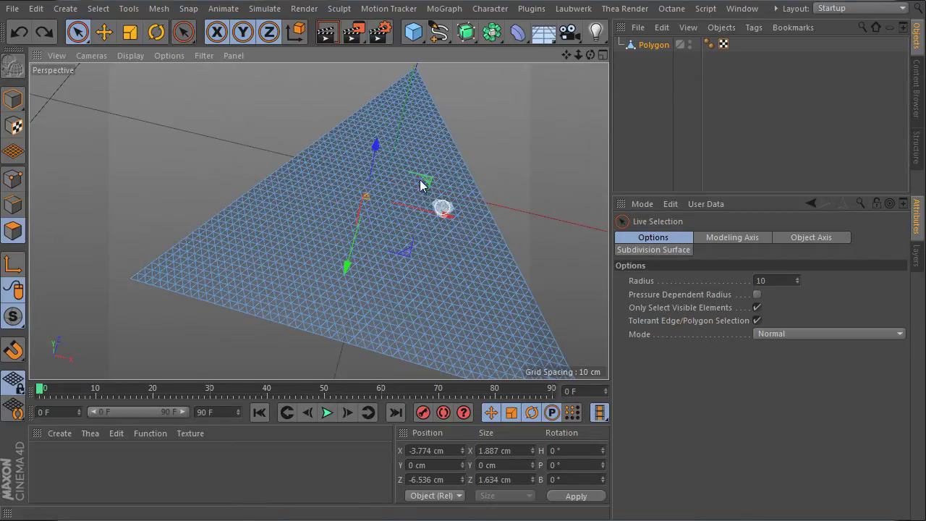
pyautogui.scroll(4, 376, 252)
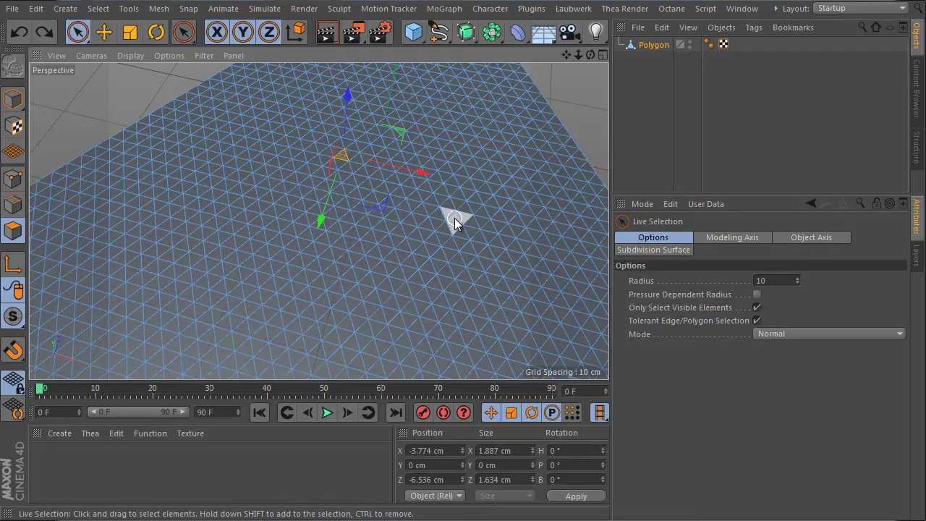
# Add a Displacer deformer under the polygon object.
pyautogui.click(518, 32)
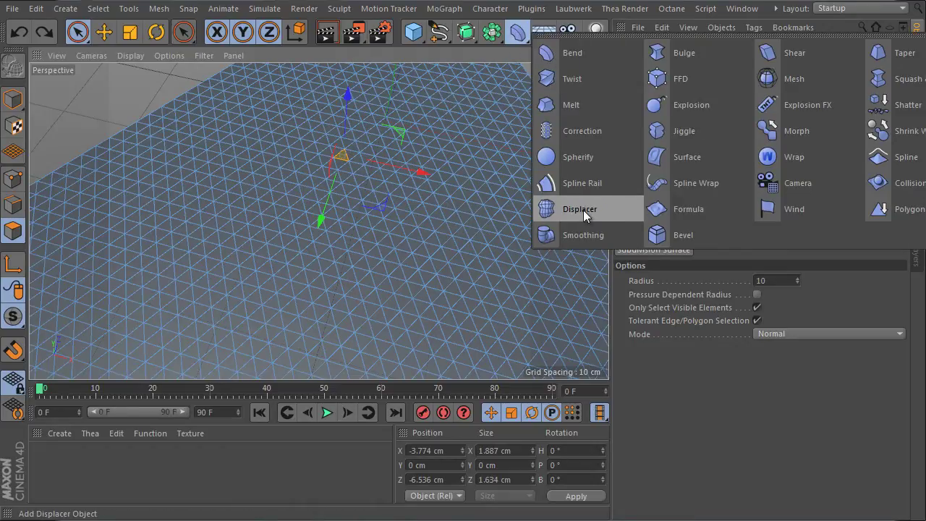
pyautogui.click(401, 284)
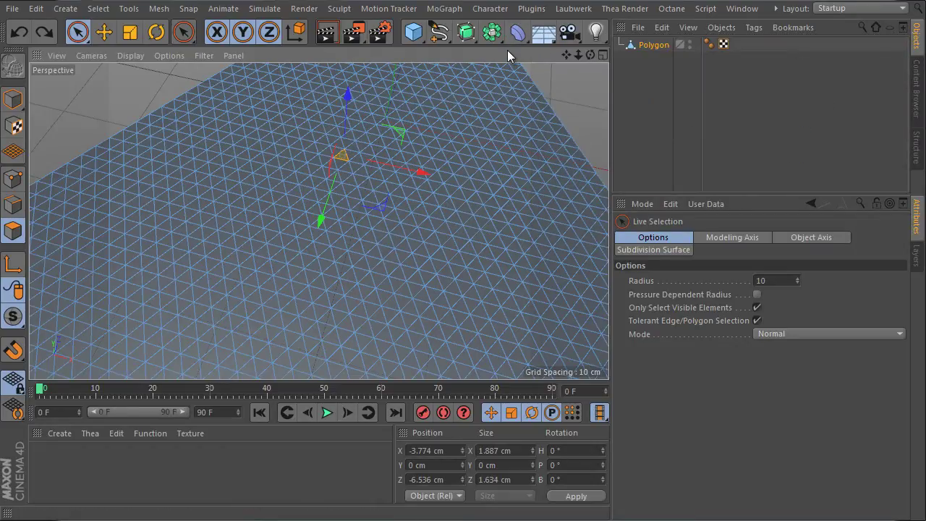
pyautogui.click(518, 32)
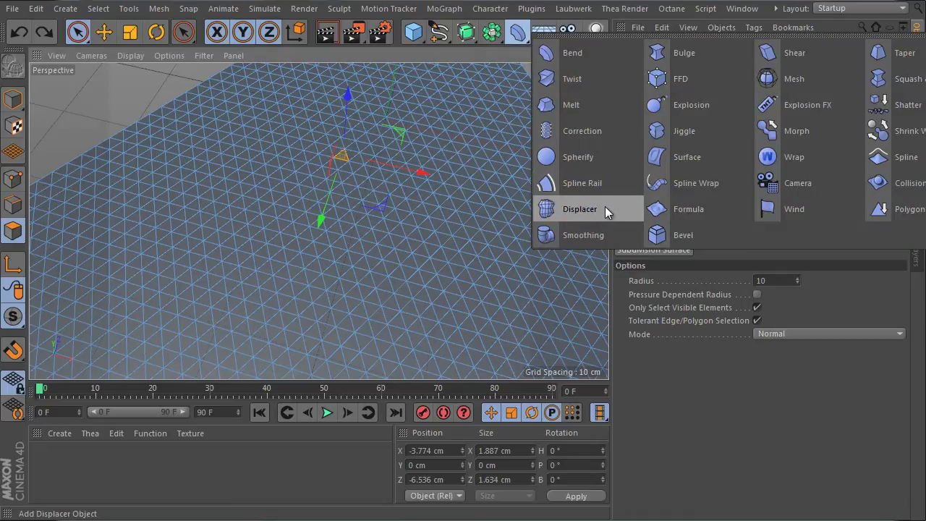
pyautogui.keyDown('shift'); pyautogui.click(606, 208); pyautogui.keyUp('shift')
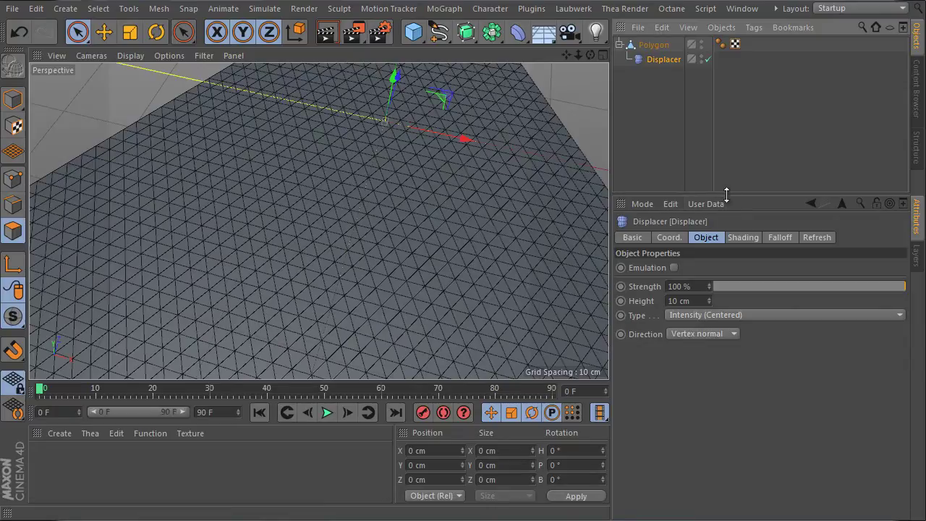
pyautogui.moveTo(724, 192); pyautogui.dragTo(737, 114)
# Set the Displacer height to 3 cm and drive it with a Noise shader.
pyautogui.click(660, 236)
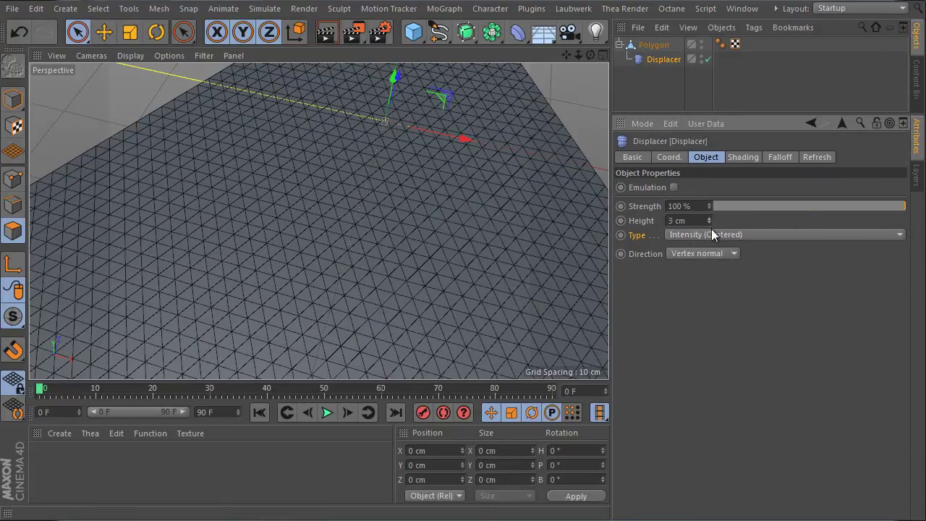
pyautogui.click(742, 157)
pyautogui.click(665, 202)
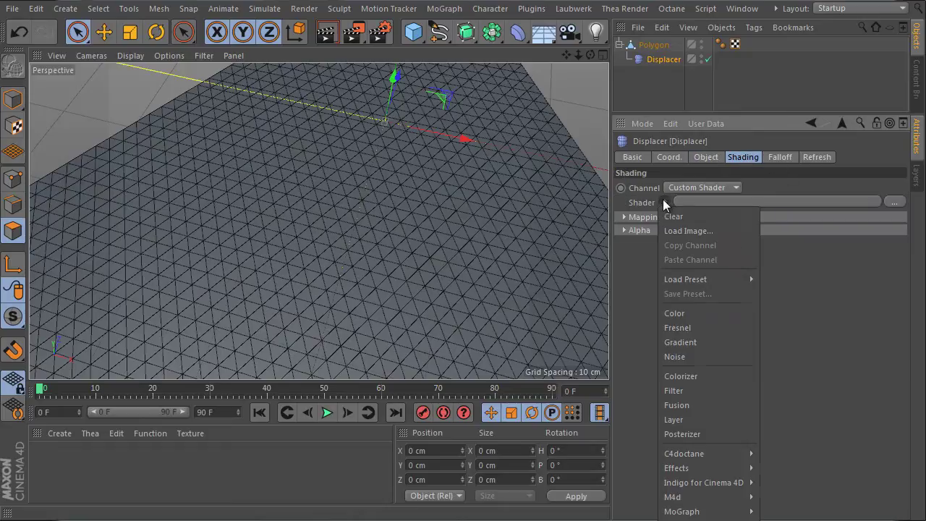
pyautogui.click(696, 356)
# Set the Noise shader's Space to UV (2D) and lower Global Scale from 75 % to 45 %.
pyautogui.keyDown('alt'); pyautogui.moveTo(590, 265); pyautogui.dragTo(384, 227); pyautogui.keyUp('alt')
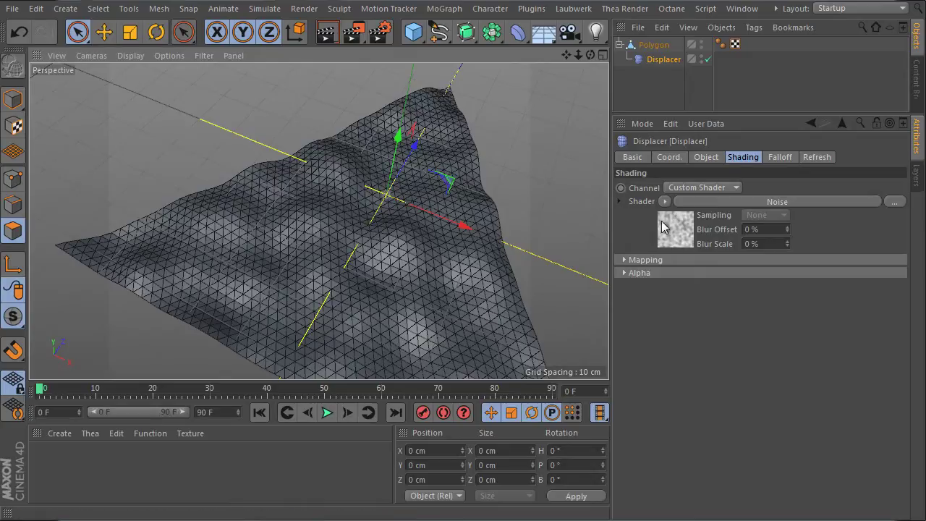
pyautogui.click(710, 202)
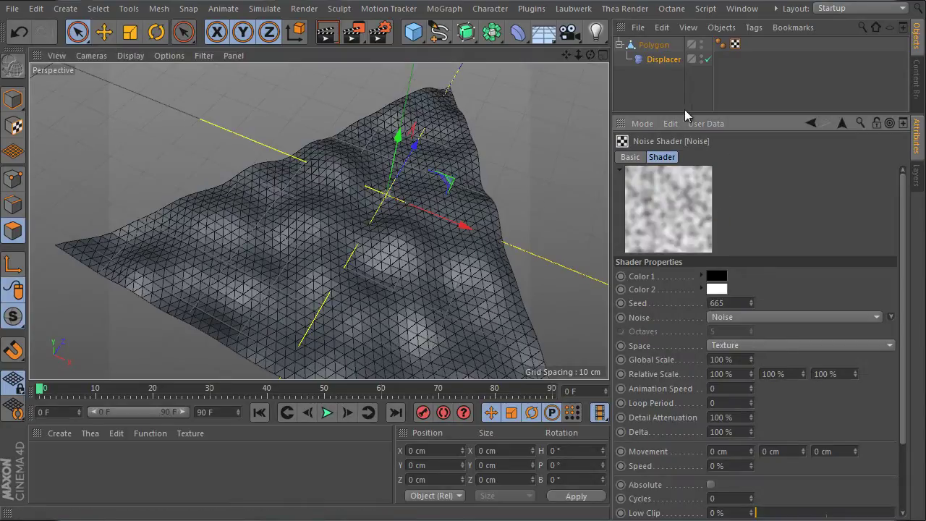
pyautogui.click(735, 345)
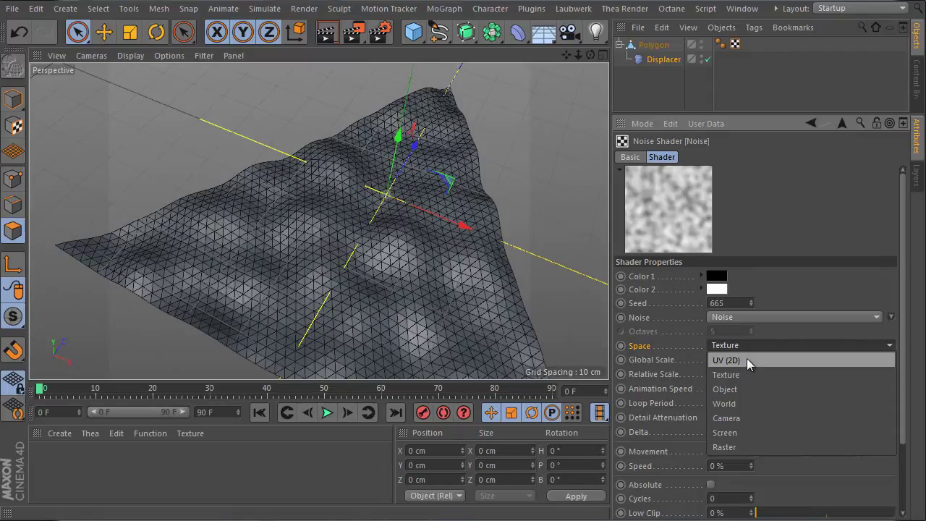
pyautogui.click(747, 358)
pyautogui.moveTo(471, 263)
pyautogui.keyDown('alt'); pyautogui.mouseDown()
pyautogui.moveTo(492, 265)
pyautogui.moveTo(471, 275)
pyautogui.moveTo(462, 258)
pyautogui.mouseUp(); pyautogui.keyUp('alt')
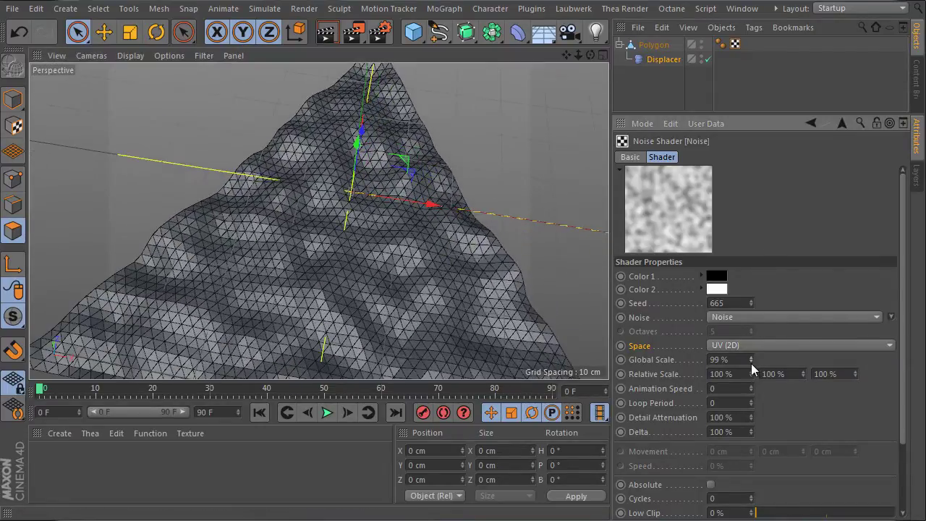
pyautogui.moveTo(751, 364)
pyautogui.mouseDown()
pyautogui.moveTo(749, 382)
pyautogui.moveTo(749, 363)
pyautogui.mouseUp()
pyautogui.keyDown('alt'); pyautogui.moveTo(445, 217); pyautogui.dragTo(462, 168); pyautogui.keyUp('alt')
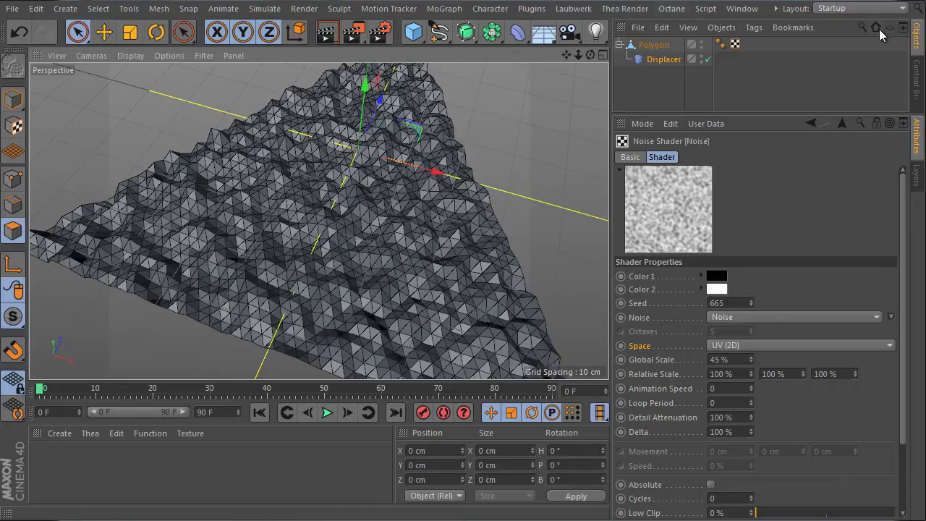
# Open the Layout dropdown at the top right of the window.
pyautogui.click(869, 9)
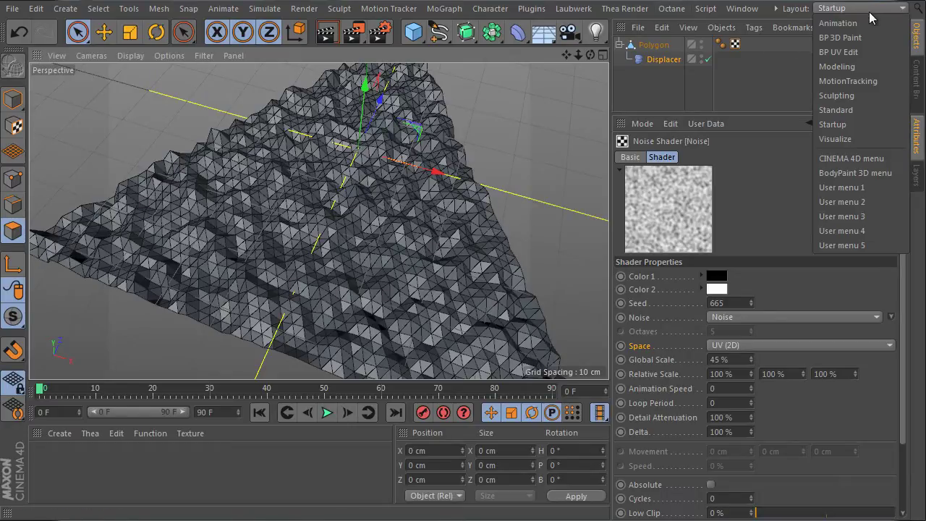
# Switch to BP UV Edit, pick the Polygon object in UV Polygon mode, and select all polygons.
pyautogui.click(871, 53)
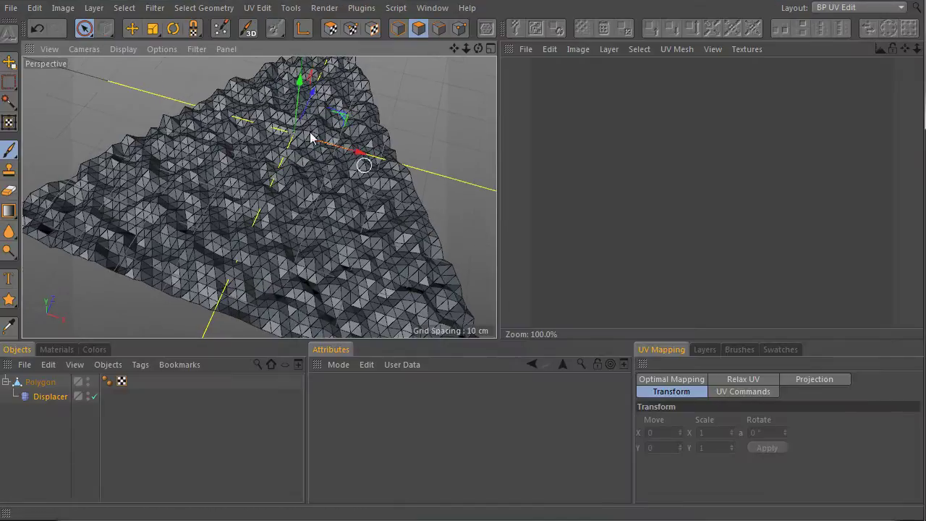
pyautogui.click(42, 386)
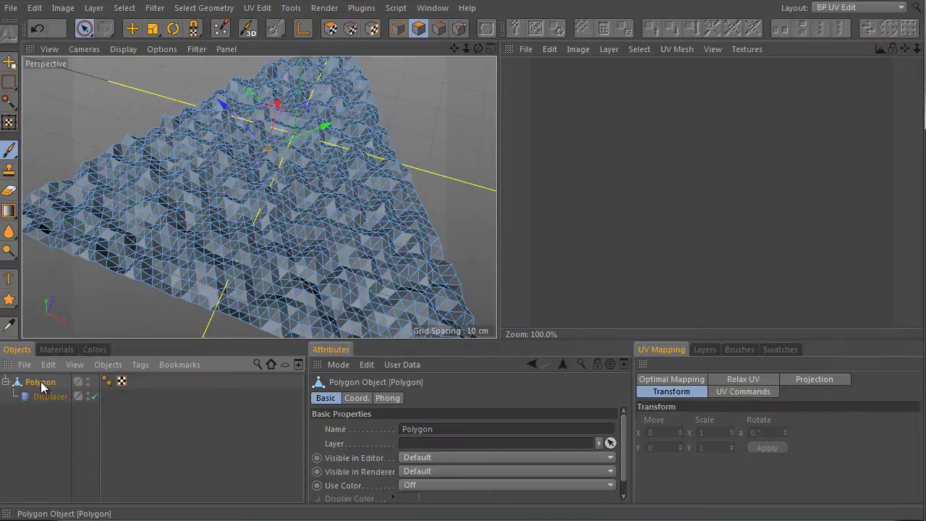
pyautogui.click(332, 31)
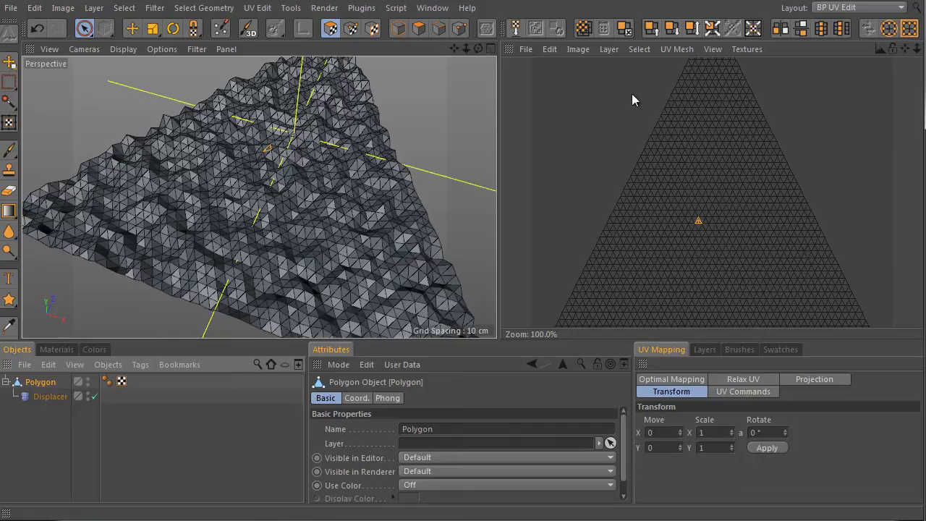
pyautogui.scroll(-4, 749, 137)
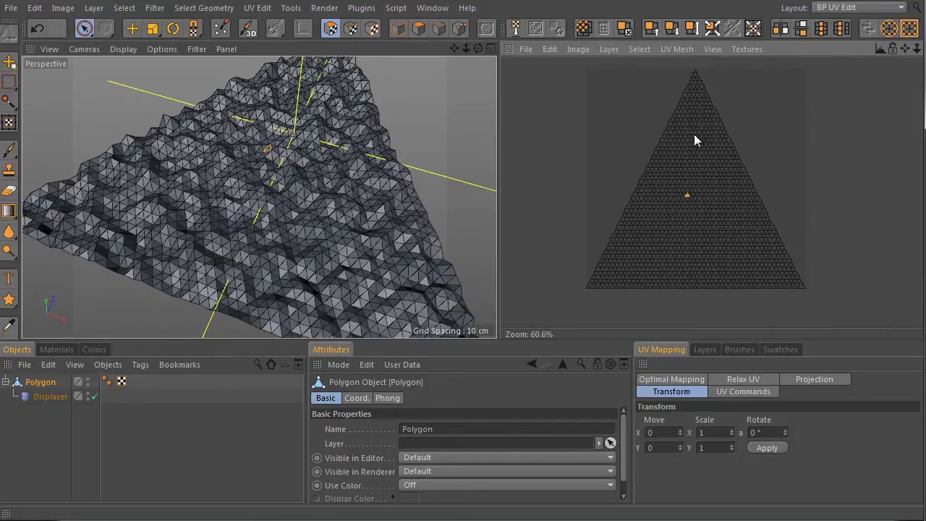
pyautogui.hotkey('ctrl', 'a')
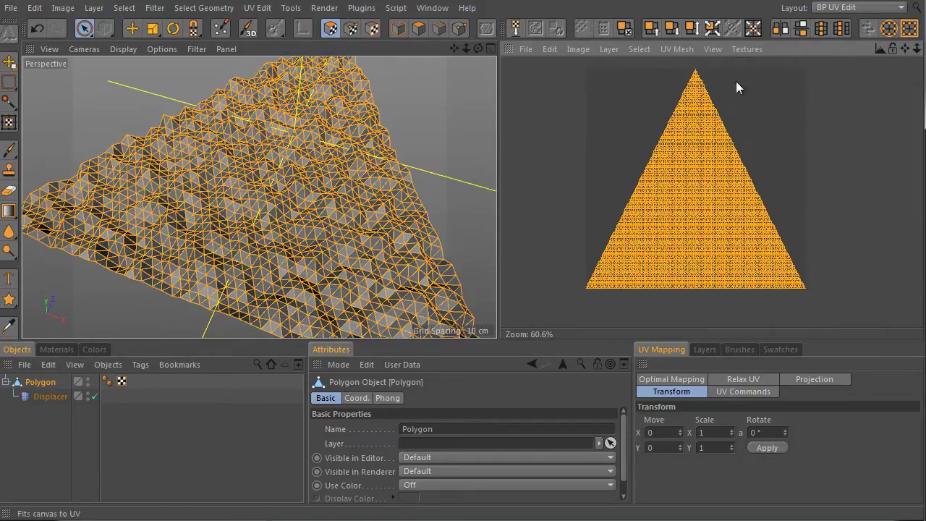
# Realign the UVs with Optimal Mapping at 0.2 % spacing, then deselect all polygons.
pyautogui.click(684, 381)
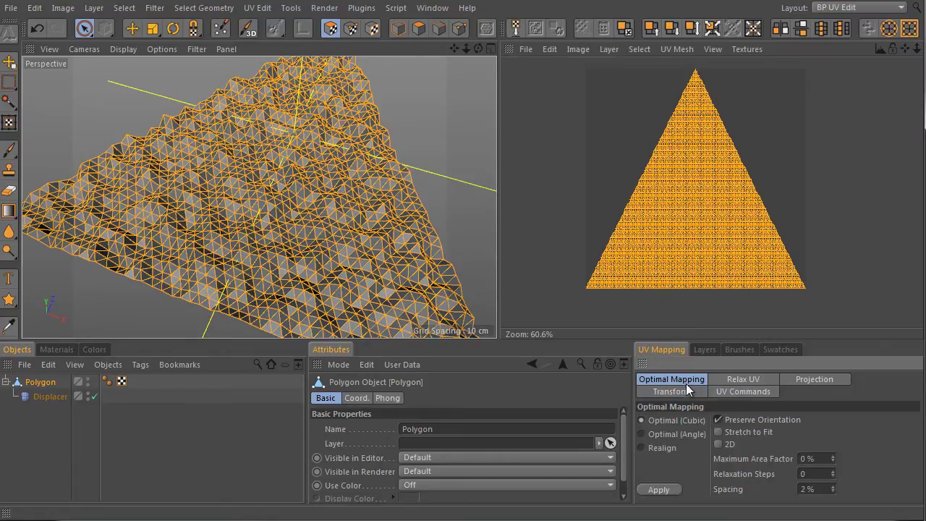
pyautogui.click(644, 448)
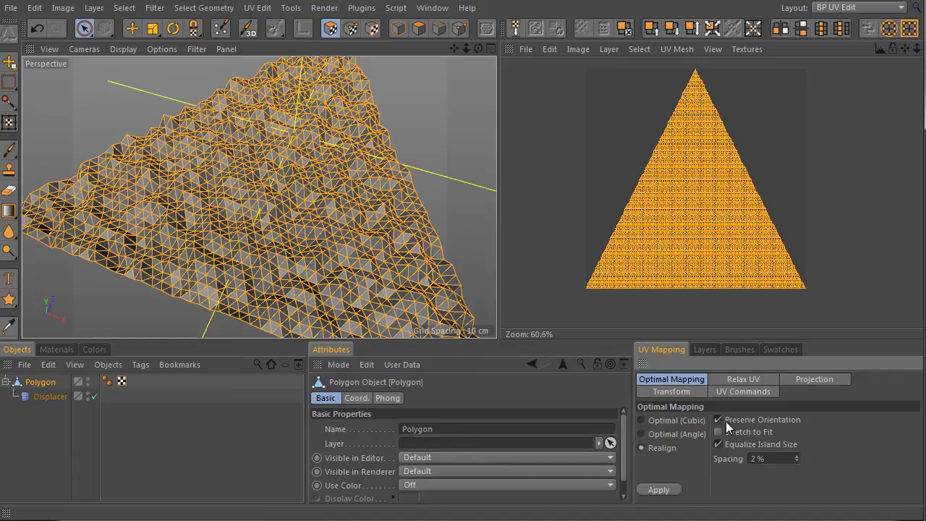
pyautogui.doubleClick(760, 459)
pyautogui.write('0,2')
pyautogui.click(658, 490)
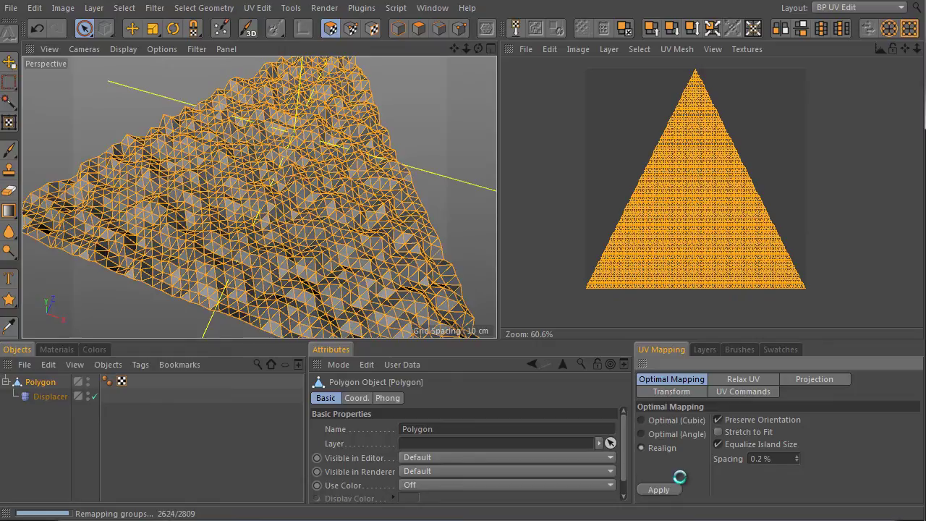
pyautogui.click(829, 208)
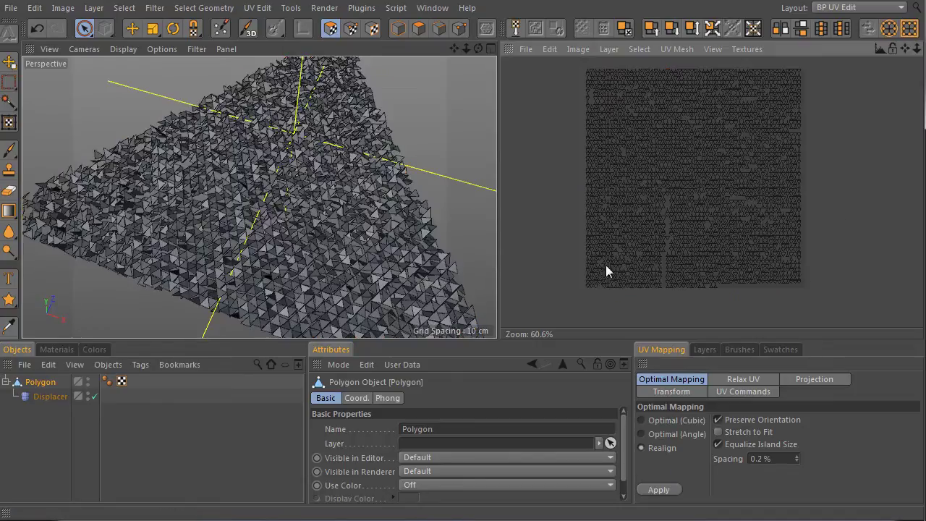
pyautogui.keyDown('alt'); pyautogui.moveTo(366, 242); pyautogui.dragTo(317, 193); pyautogui.keyUp('alt')
pyautogui.scroll(-5, 332, 190)
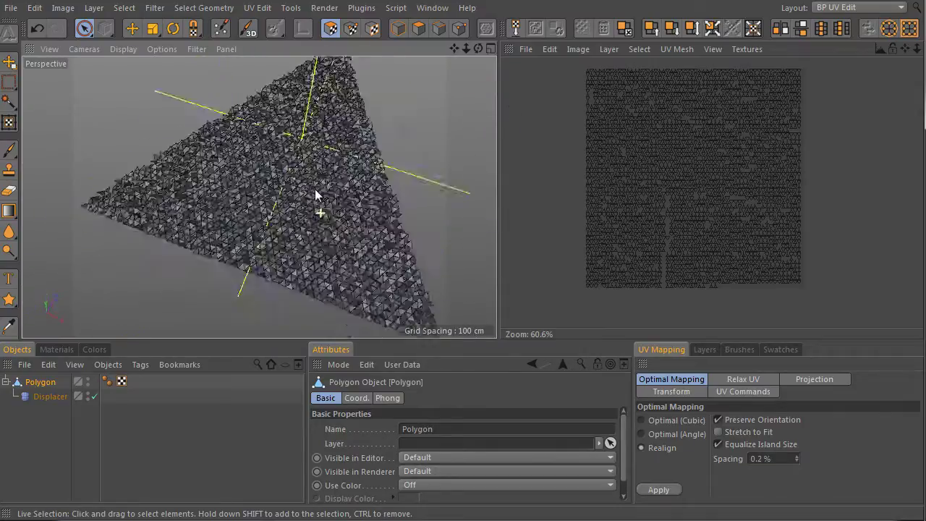
pyautogui.scroll(5, 316, 194)
# Return to the Standard layout and add a Camera to the scene.
pyautogui.click(884, 8)
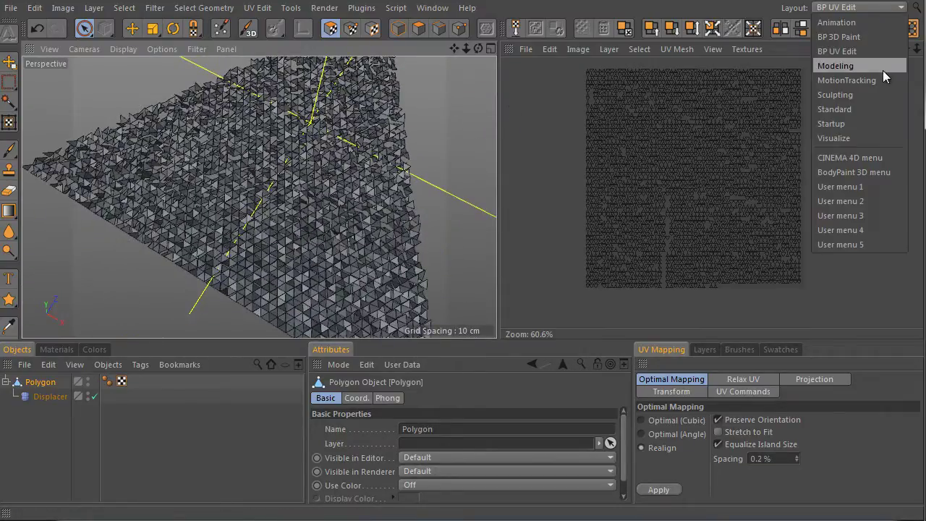
pyautogui.click(886, 108)
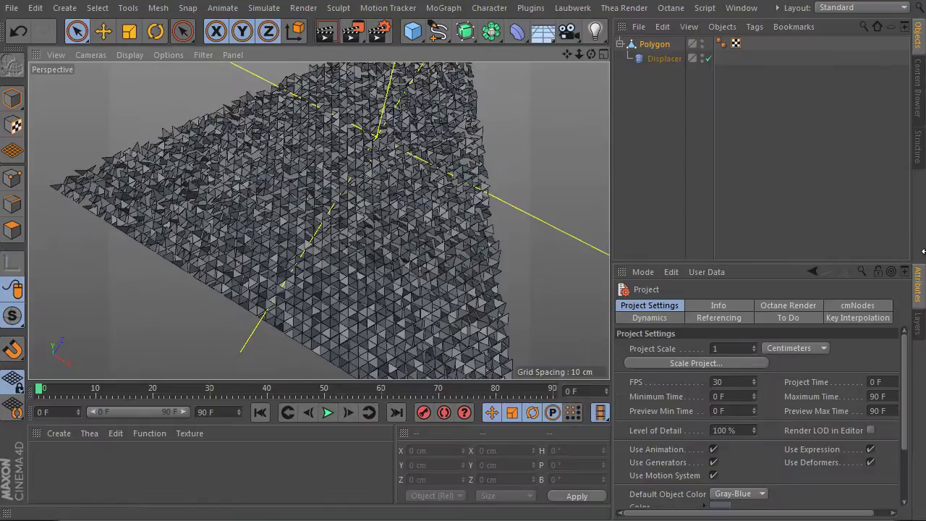
pyautogui.keyDown('alt'); pyautogui.moveTo(528, 157); pyautogui.dragTo(486, 200); pyautogui.keyUp('alt')
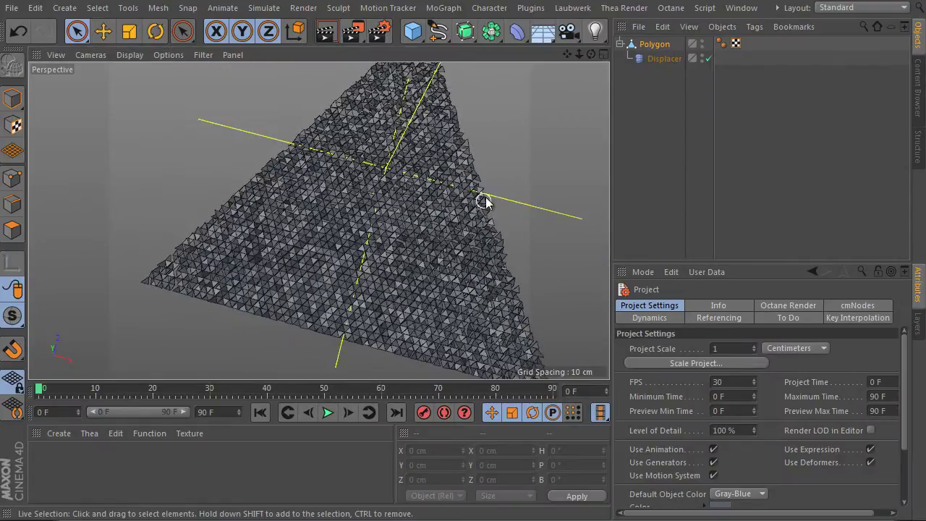
pyautogui.keyDown('alt'); pyautogui.moveTo(588, 107); pyautogui.dragTo(575, 90); pyautogui.keyUp('alt')
pyautogui.moveTo(568, 31); pyautogui.dragTo(641, 56)
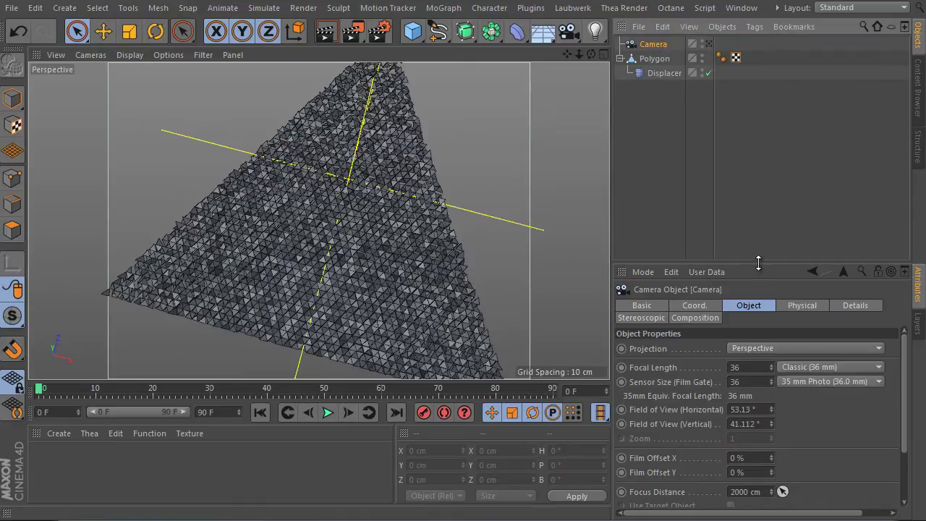
# Set the new camera's projection to Parallel.
pyautogui.moveTo(758, 263); pyautogui.dragTo(758, 148)
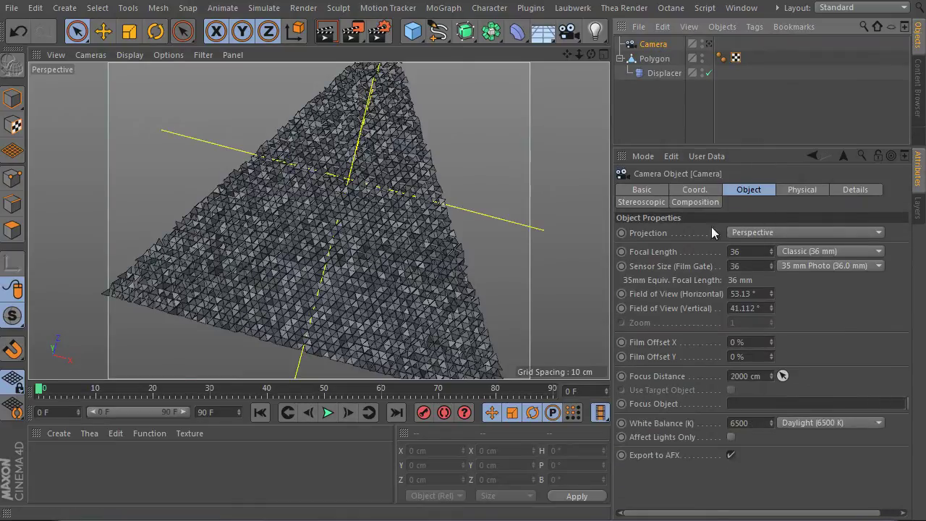
pyautogui.click(758, 234)
pyautogui.click(758, 261)
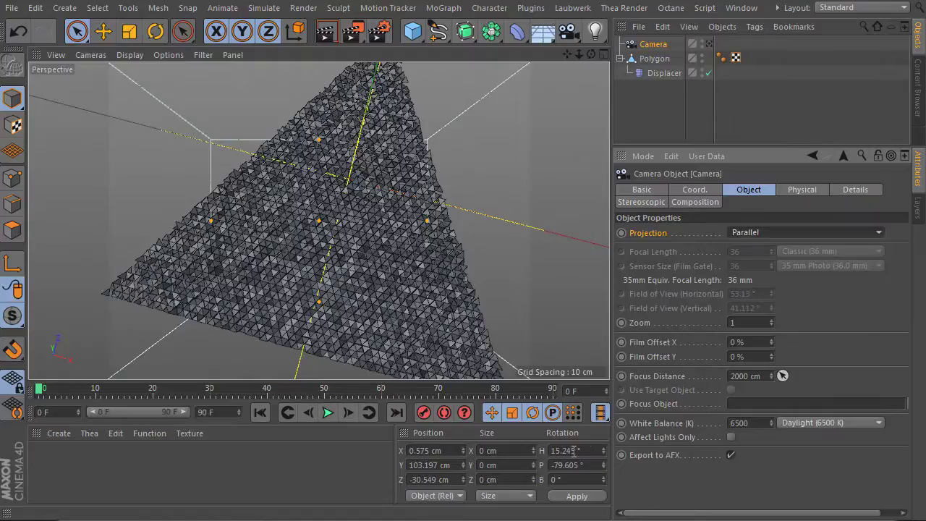
# Rotate the camera to H 0° and P -90° so it looks straight down.
pyautogui.doubleClick(564, 451)
pyautogui.write('0')
pyautogui.press('Return')
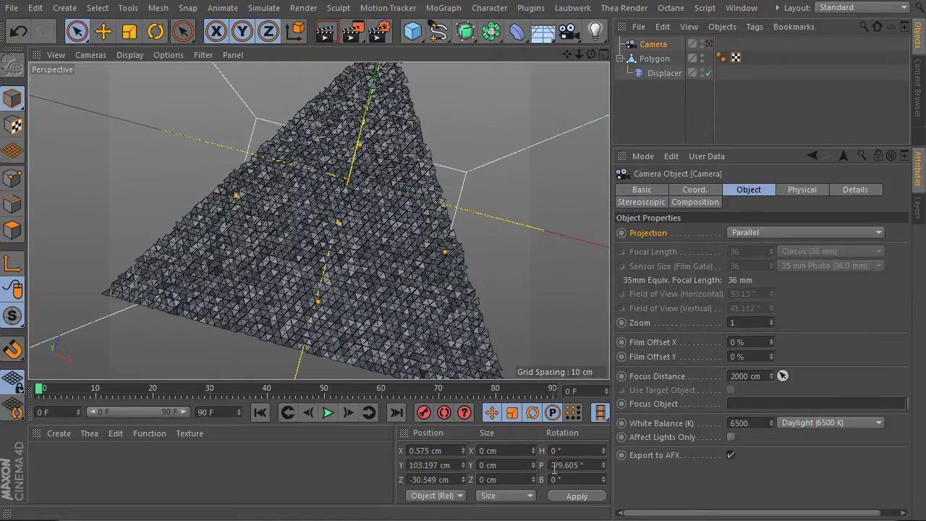
pyautogui.doubleClick(555, 467)
pyautogui.write('-90')
# Look through the camera and zoom and pan to about 24.237 so the triangle mesh fills the view.
pyautogui.click(709, 44)
pyautogui.scroll(10, 395, 181)
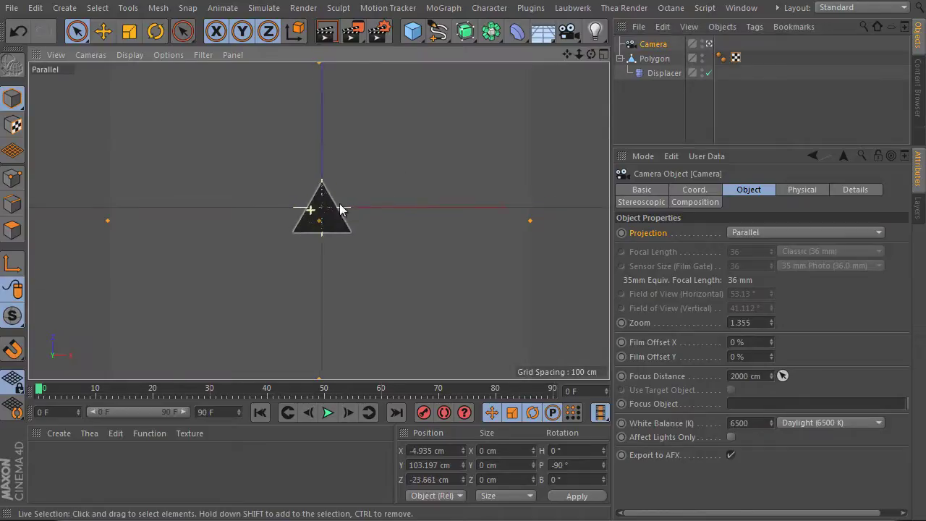
pyautogui.scroll(10, 390, 200)
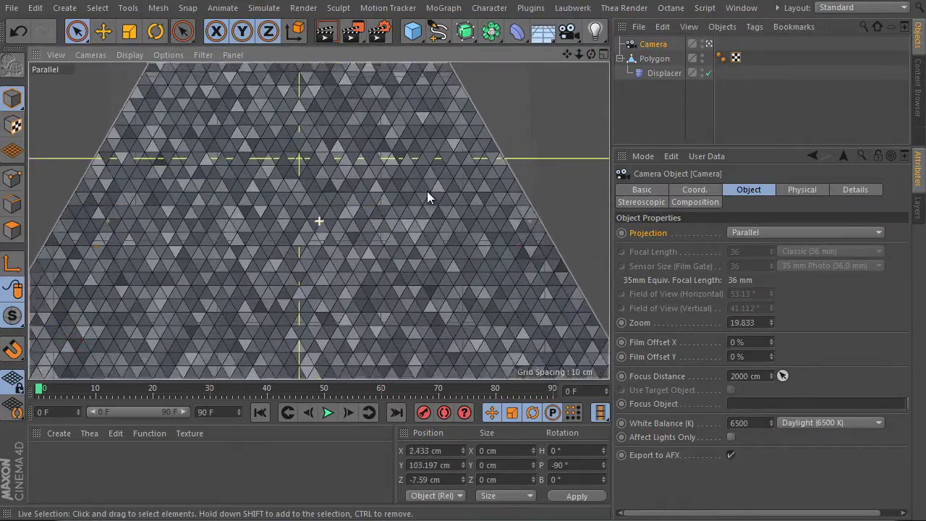
pyautogui.scroll(-5, 422, 209)
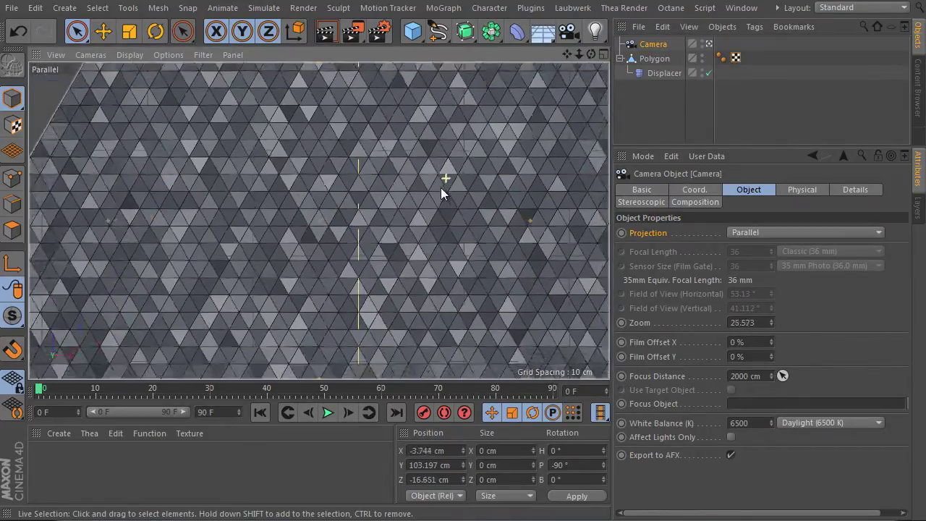
pyautogui.moveTo(439, 215)
pyautogui.keyDown('alt'); pyautogui.mouseDown(button='middle')
pyautogui.moveTo(415, 189)
pyautogui.moveTo(442, 194)
pyautogui.moveTo(409, 198)
pyautogui.moveTo(425, 208)
pyautogui.mouseUp(button='middle'); pyautogui.keyUp('alt')
pyautogui.scroll(2, 426, 202)
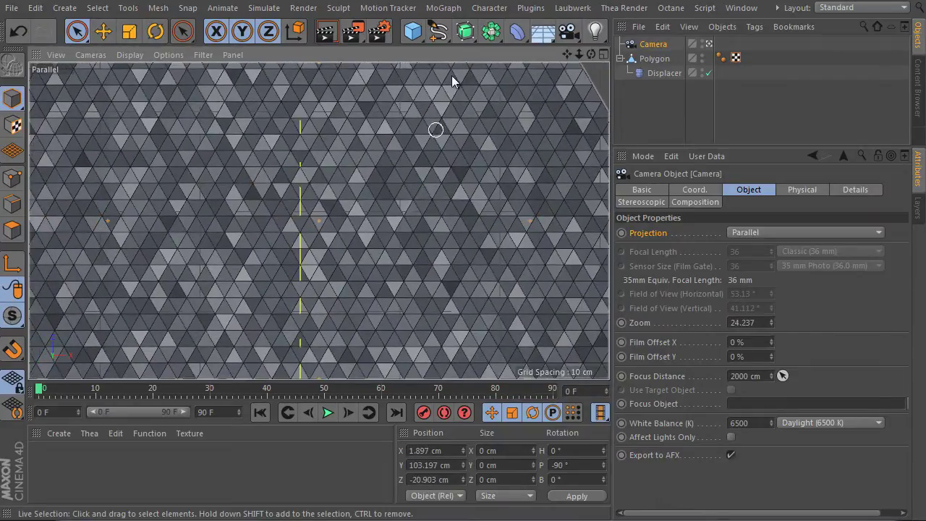
pyautogui.scroll(2, 559, 163)
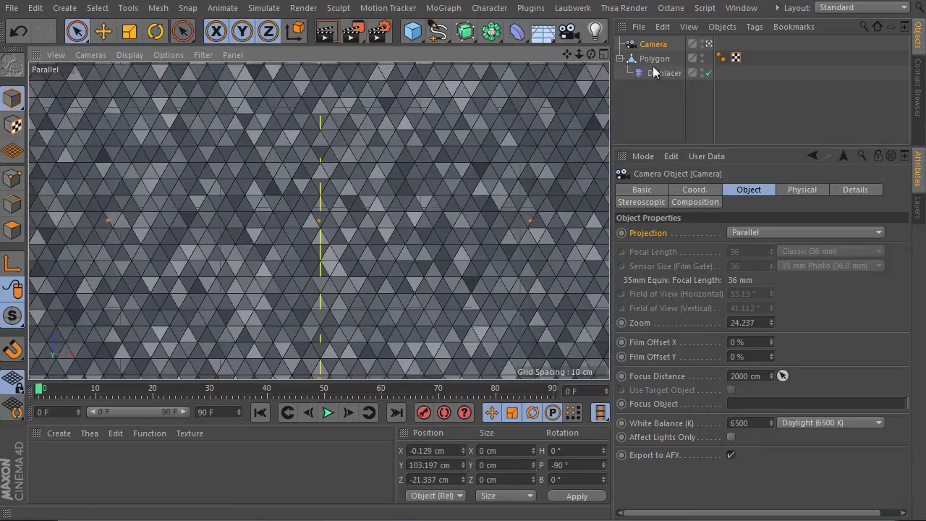
pyautogui.click(665, 72)
# Set the Displacer noise Animation Speed to 1.1 and preview the moving noise.
pyautogui.click(745, 233)
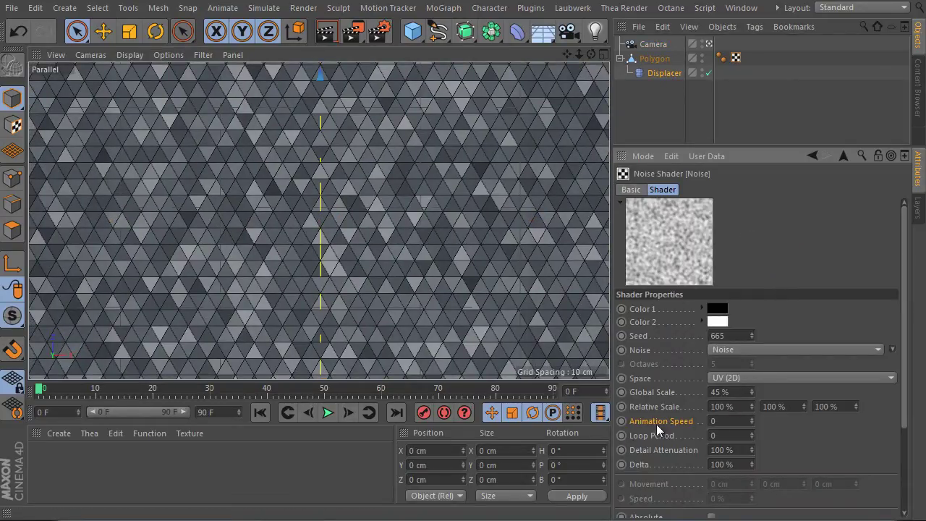
pyautogui.moveTo(751, 419); pyautogui.dragTo(752, 414)
pyautogui.click(329, 413)
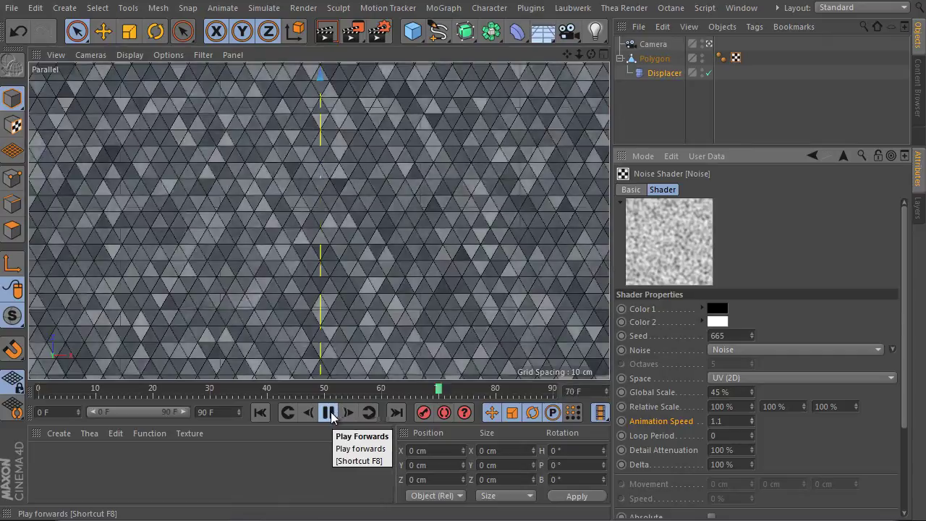
pyautogui.click(329, 412)
# Apply a new material Mat to the Polygon and add a Light to the scene.
pyautogui.click(60, 450)
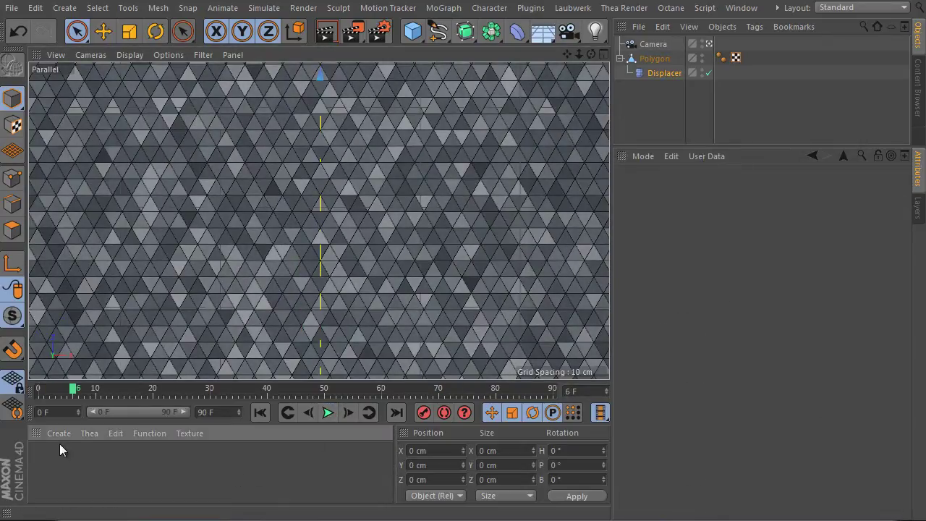
pyautogui.doubleClick(51, 469)
pyautogui.moveTo(45, 463); pyautogui.dragTo(671, 59)
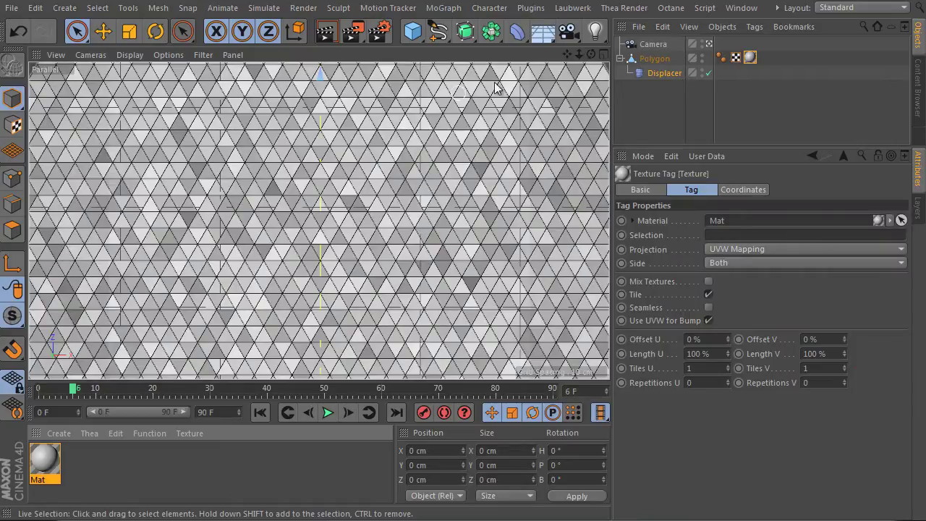
pyautogui.moveTo(597, 32); pyautogui.dragTo(739, 103)
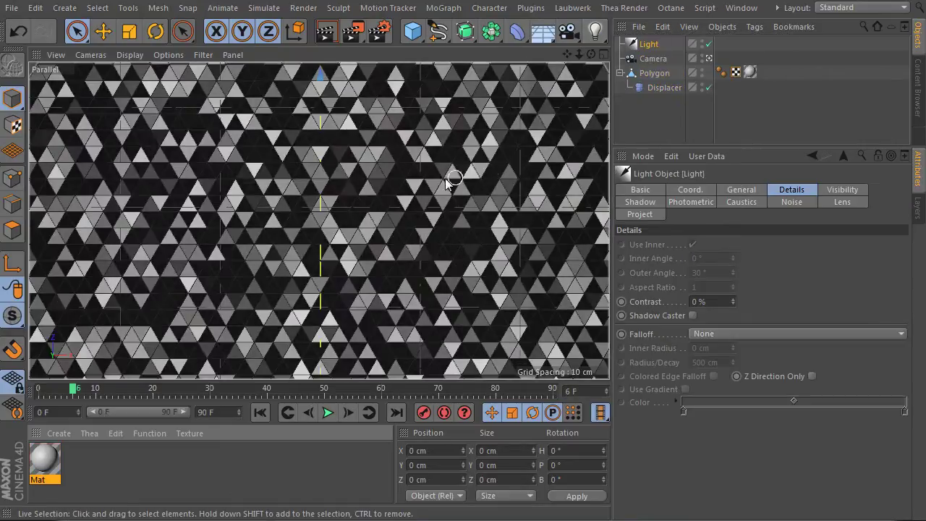
# In Top view, rotate the light to about H 216° and P -45°, then preview the animation.
pyautogui.press('F2')
pyautogui.scroll(5, 409, 197)
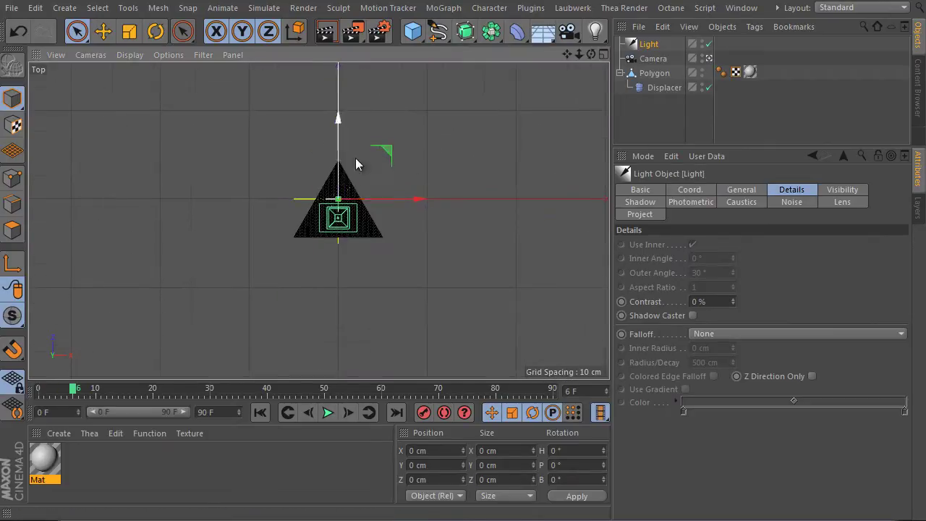
pyautogui.press('r')
pyautogui.moveTo(445, 132); pyautogui.dragTo(326, 274)
pyautogui.moveTo(314, 166); pyautogui.dragTo(379, 262)
pyautogui.click(327, 413)
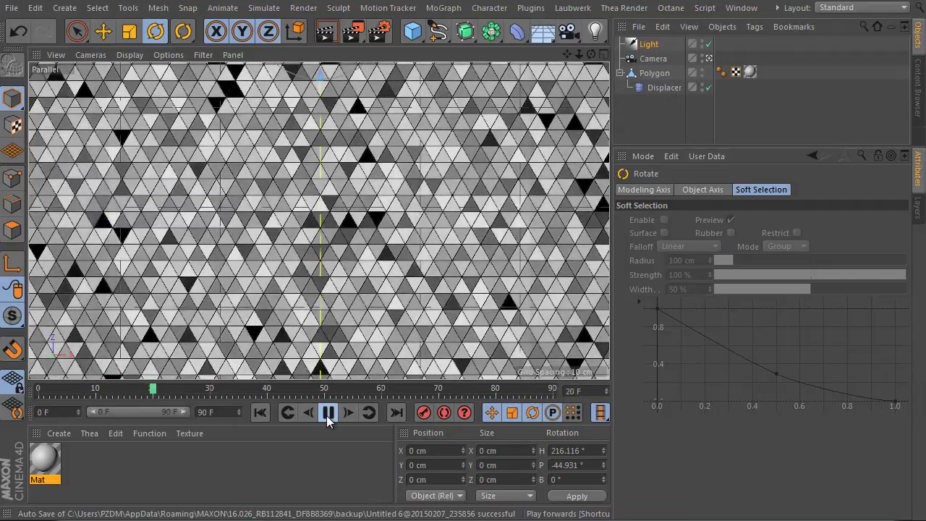
pyautogui.click(327, 413)
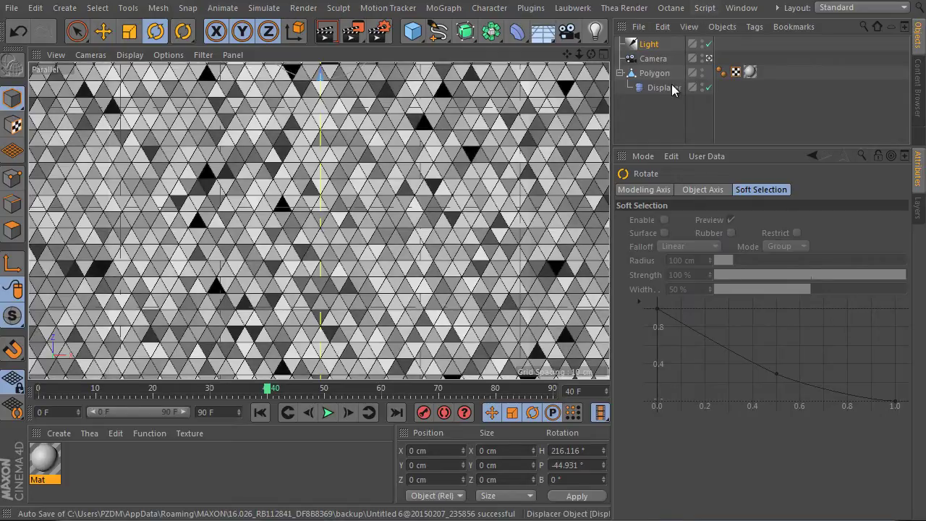
# Set Mat's colour to pure white (V 100%, RGB 255) and play the animation to check.
pyautogui.doubleClick(45, 464)
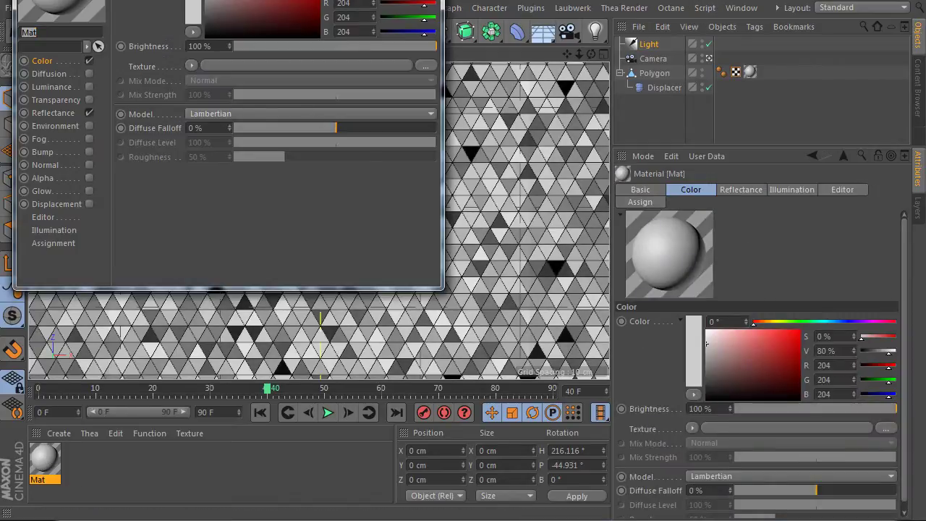
pyautogui.moveTo(73, 42); pyautogui.dragTo(356, 327)
pyautogui.moveTo(489, 268); pyautogui.dragTo(482, 210)
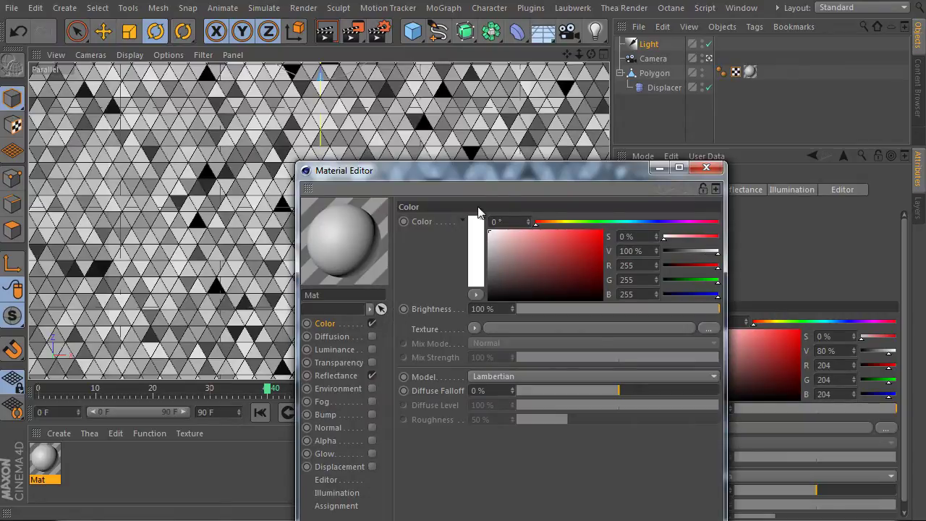
pyautogui.click(712, 170)
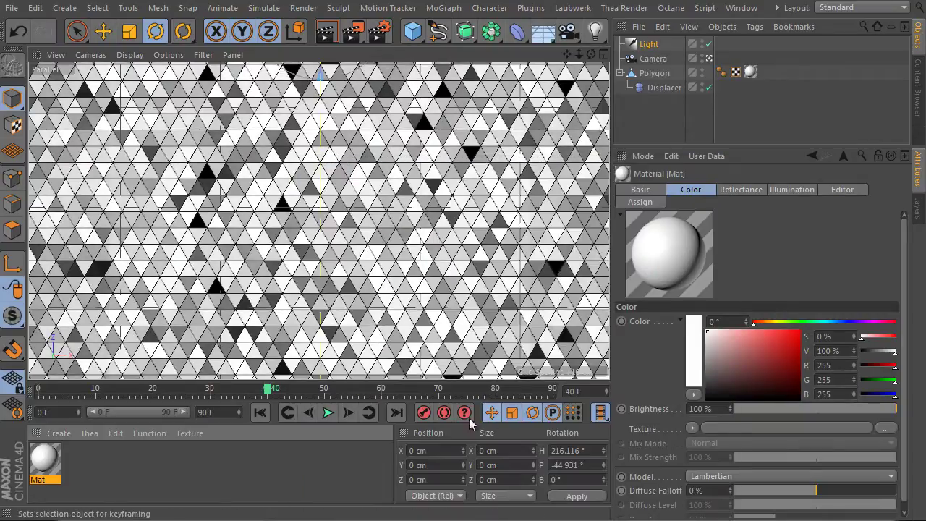
pyautogui.click(328, 413)
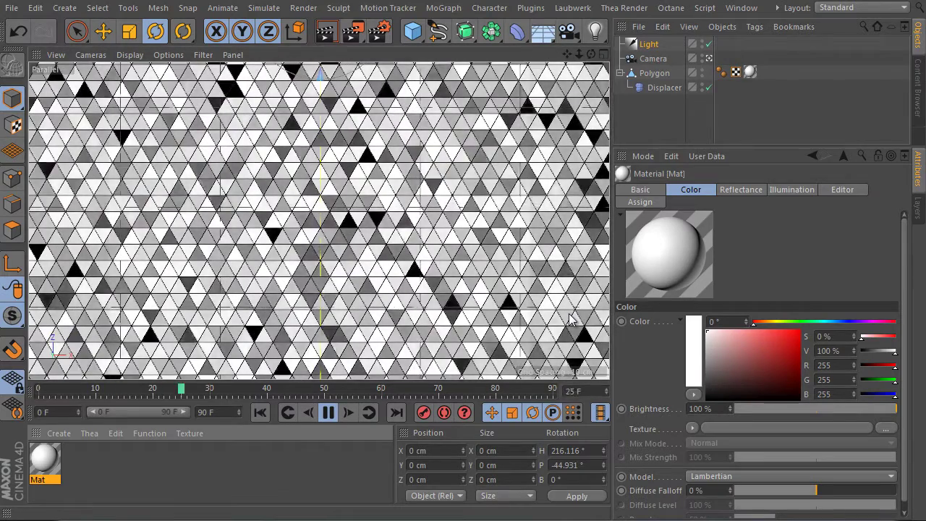
pyautogui.click(329, 412)
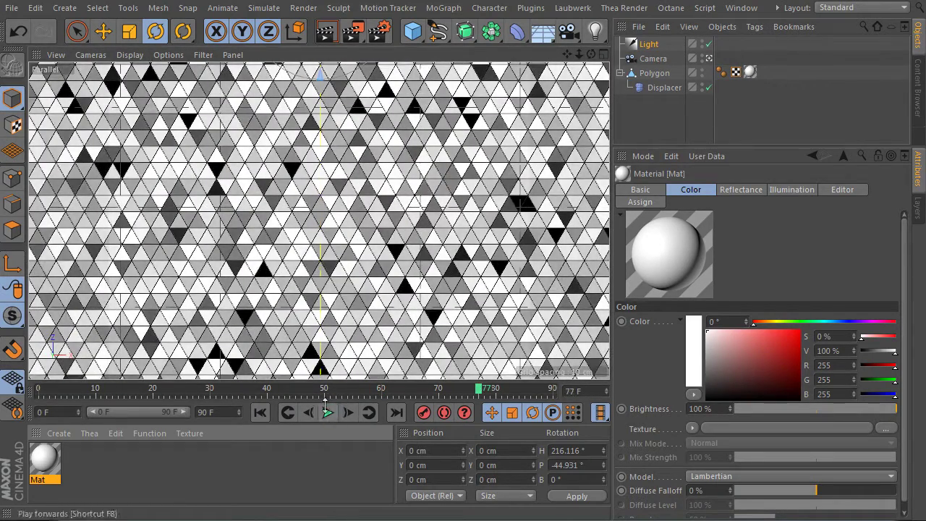